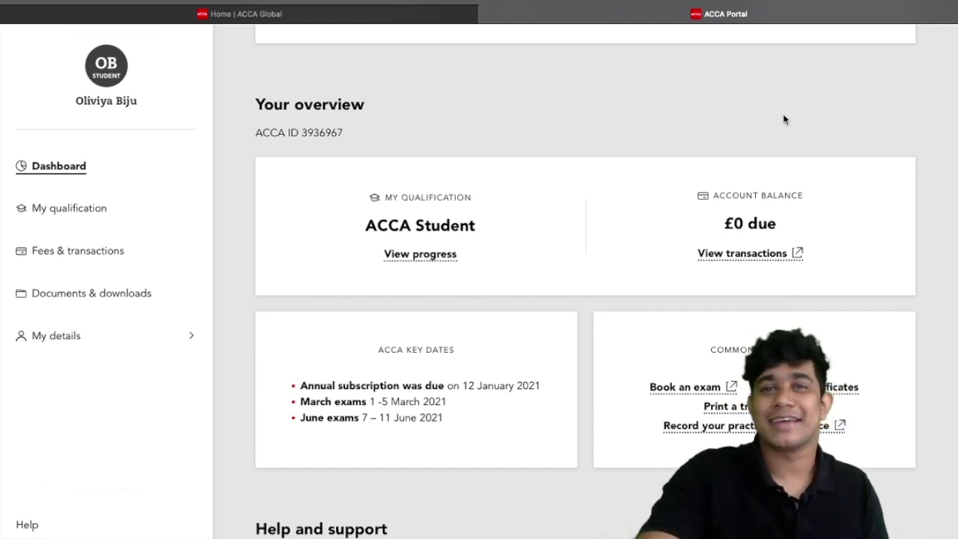
Open 'Record your practical experience' in a new tab and sign in with the saved MyACCA login.
scroll(783, 119, down, 10)
scroll(783, 120, up, 10)
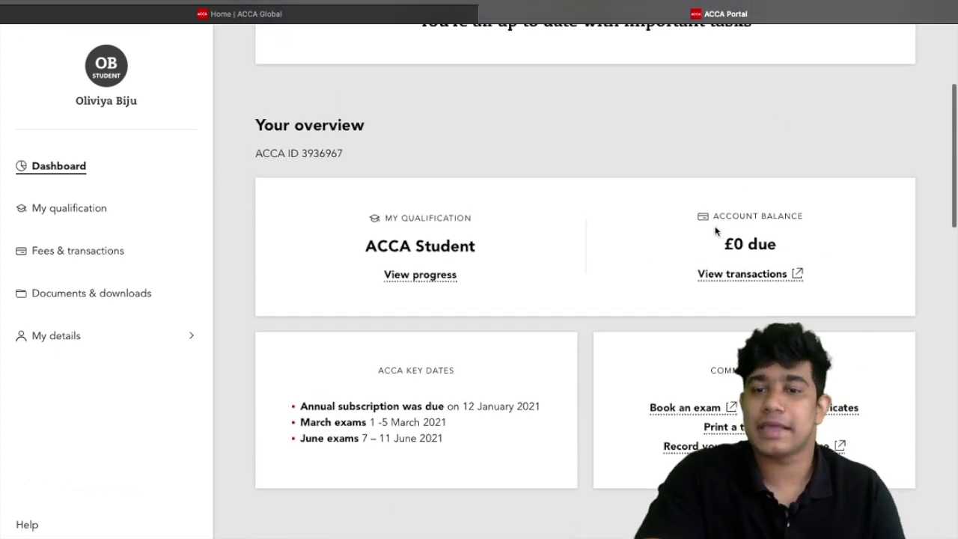
scroll(584, 277, down, 1)
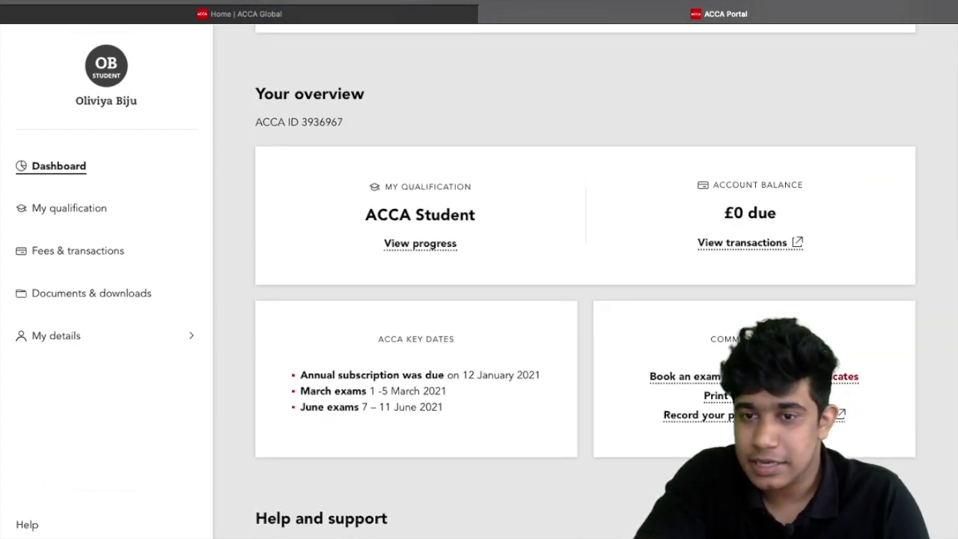
click(723, 414)
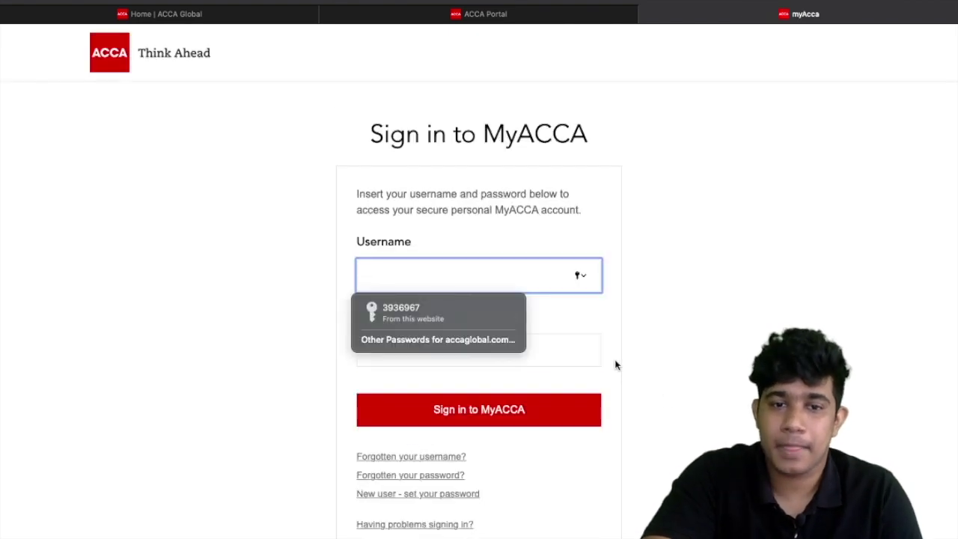
click(491, 310)
click(498, 407)
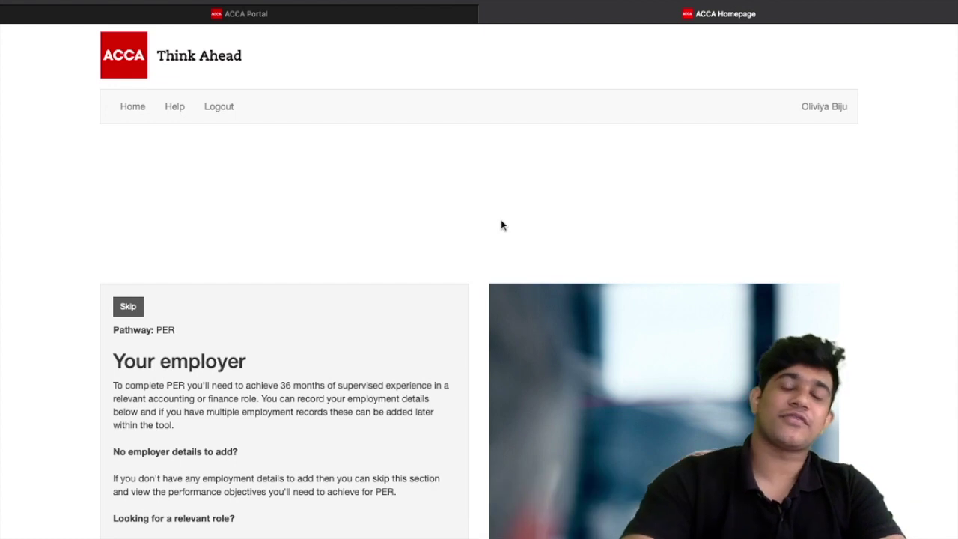
Enter employer name 'Paybench LLp' and the employer's street address as Address line 1.
scroll(500, 222, down, 4)
scroll(501, 222, up, 4)
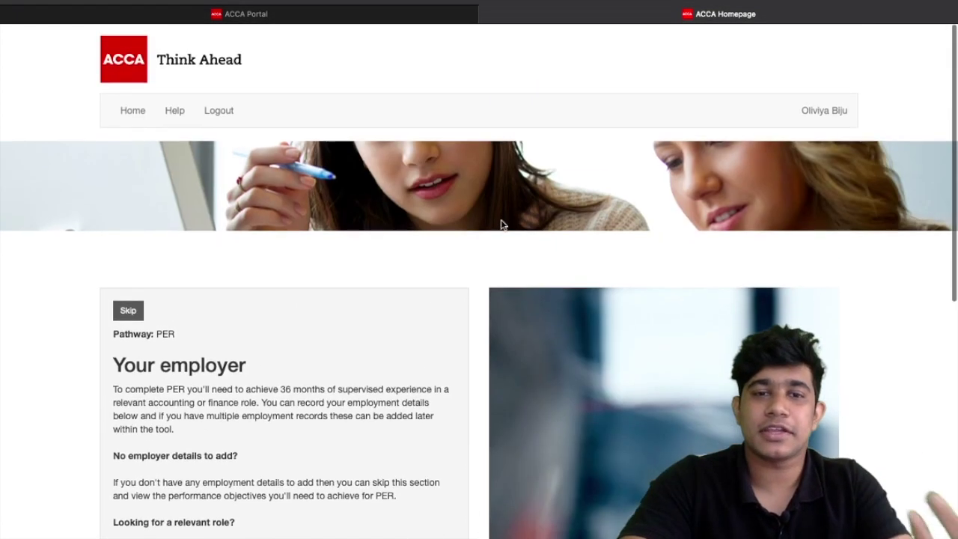
scroll(501, 225, down, 5)
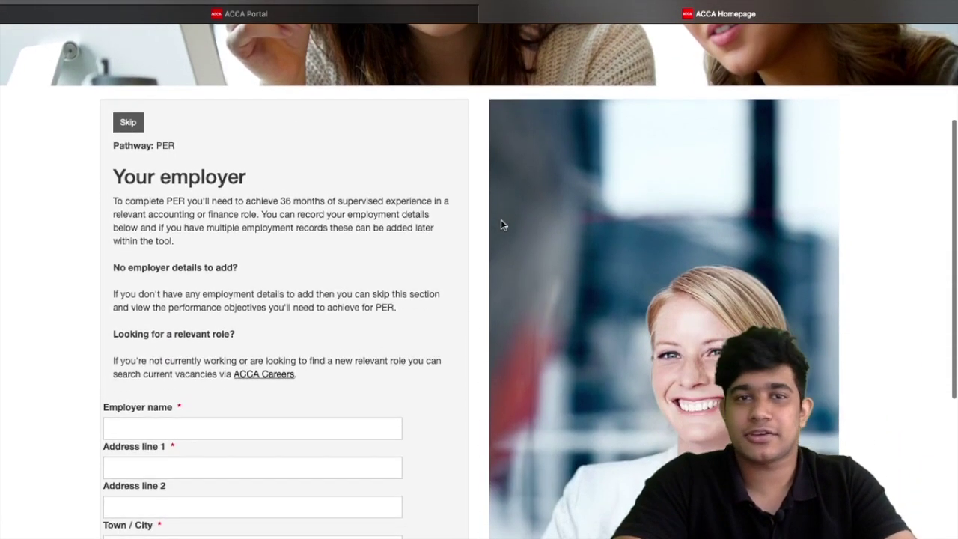
scroll(500, 222, down, 6)
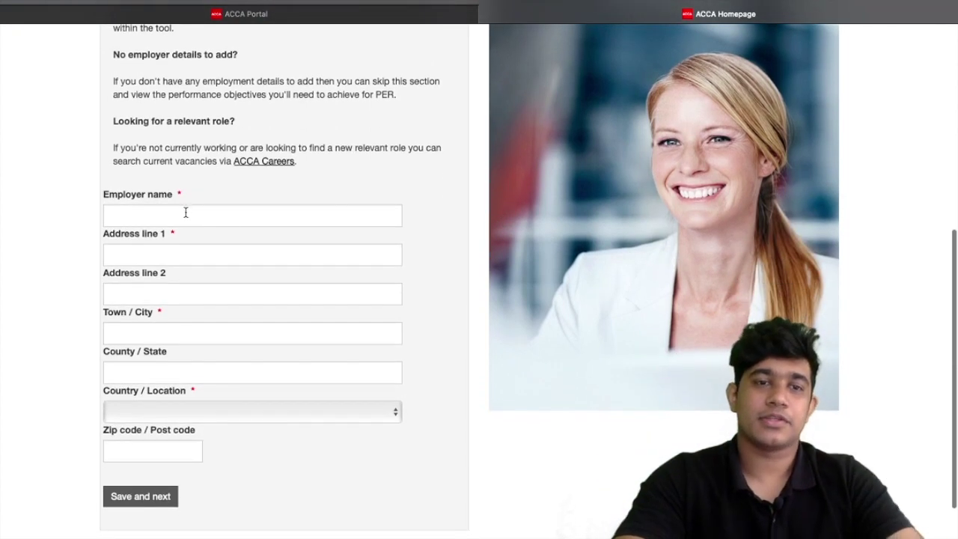
click(186, 213)
text(Payb)
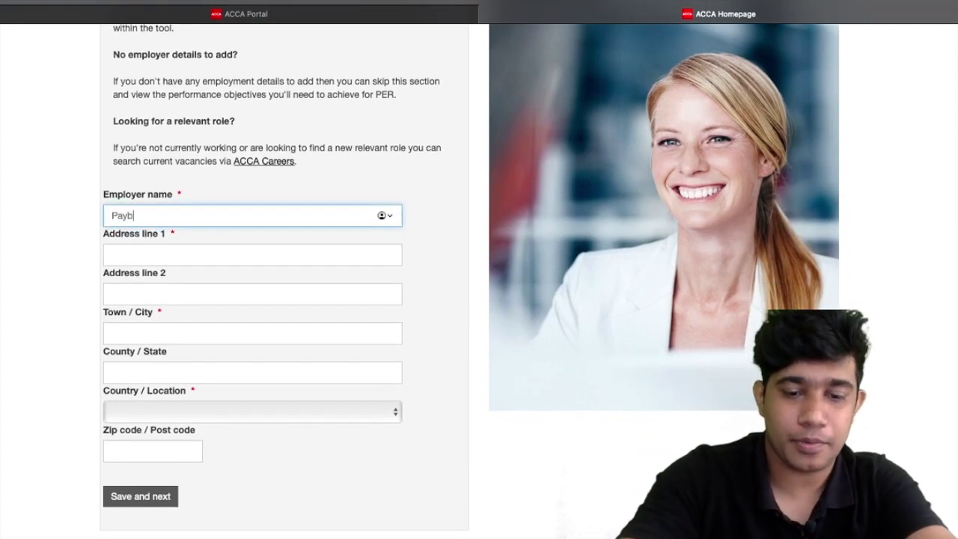
text(ench)
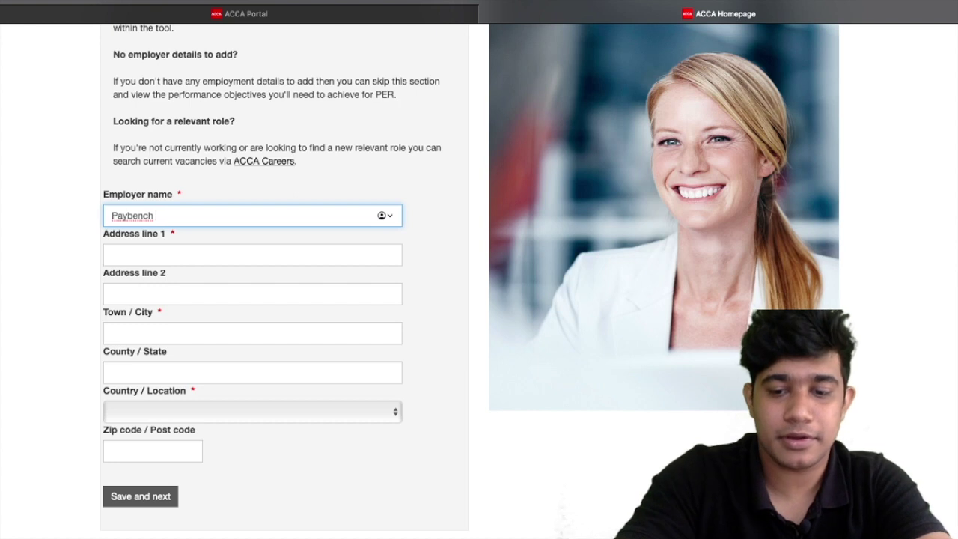
text( LLp)
click(225, 254)
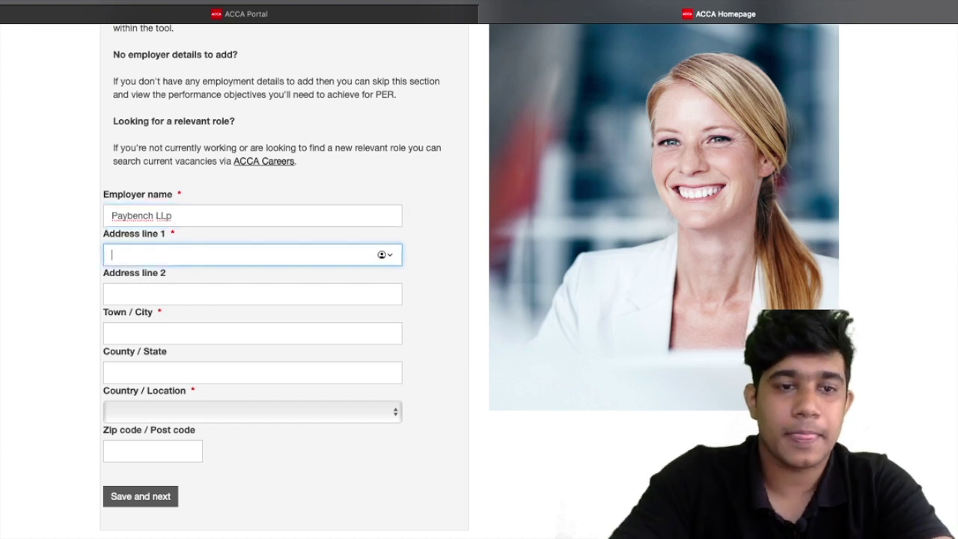
text(Palac)
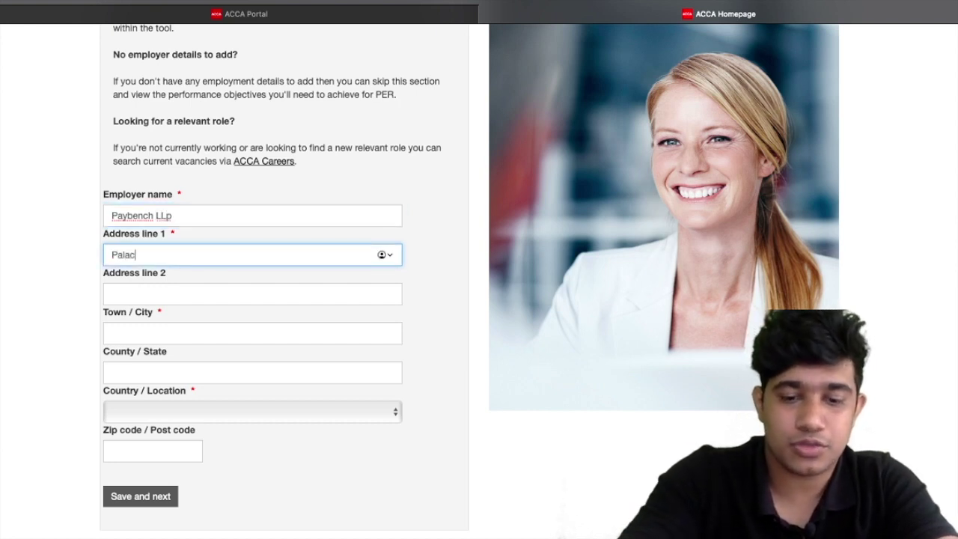
text(huvadu Kakkand)
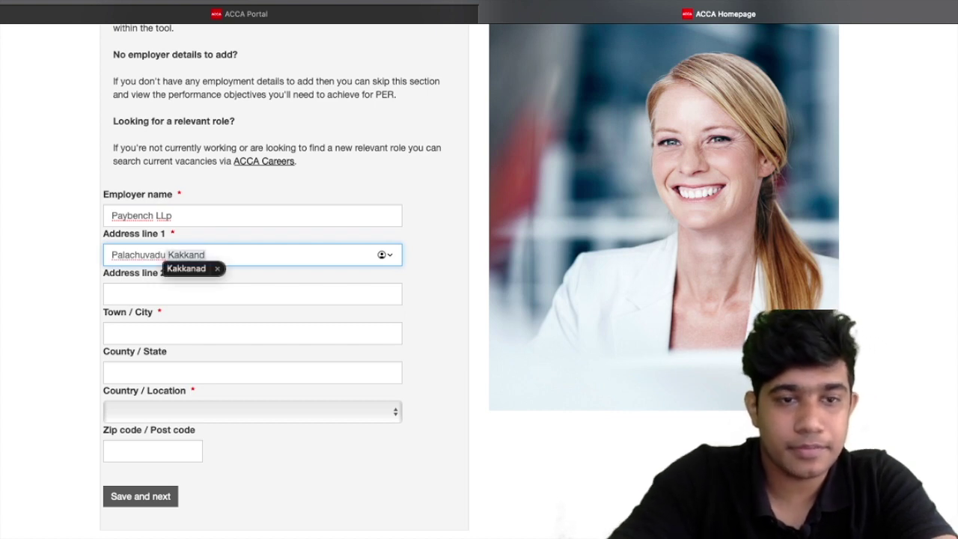
Set town Ernakulam, state kerala, country India and the post code, then save and continue.
click(112, 294)
click(113, 333)
text(Ernakulam)
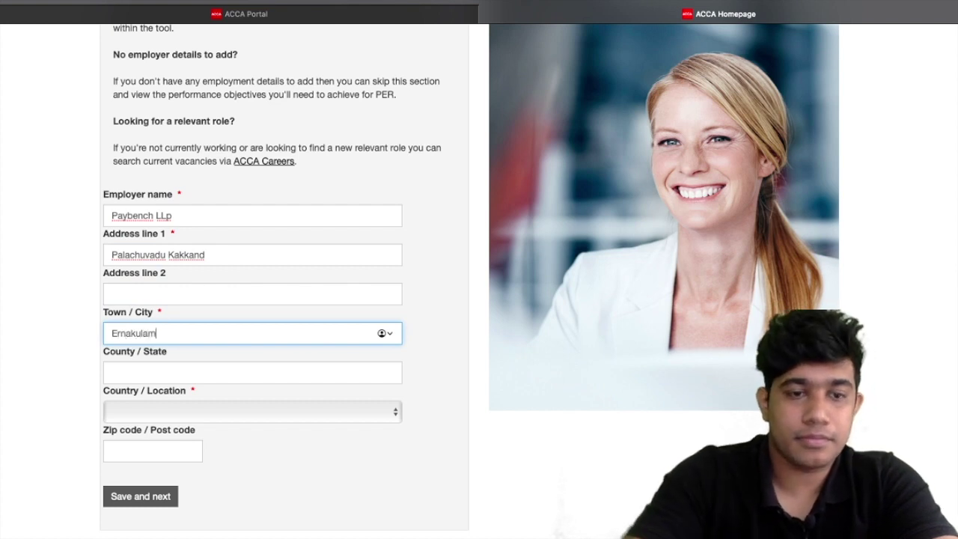
click(112, 372)
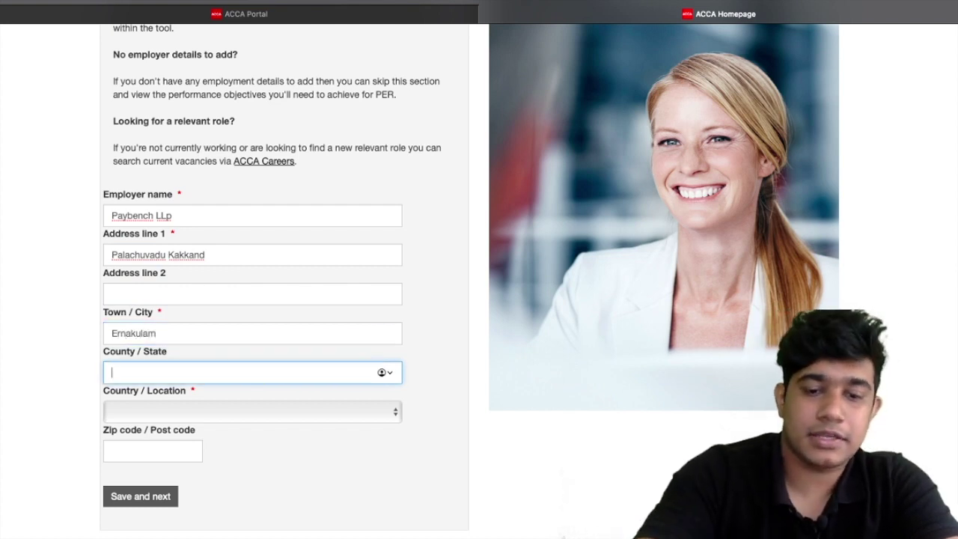
text(kea)
key(BackSpace)
text(rala)
key(Tab)
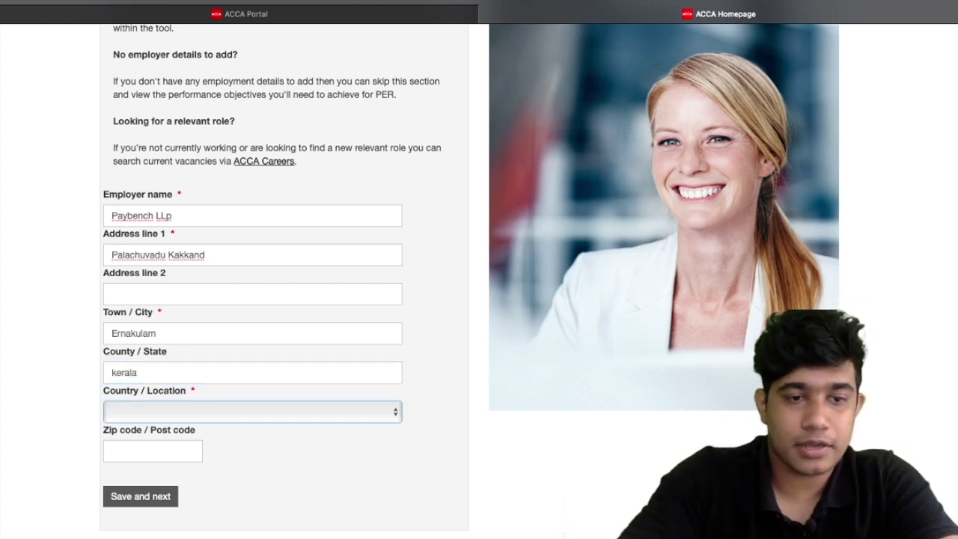
text(in)
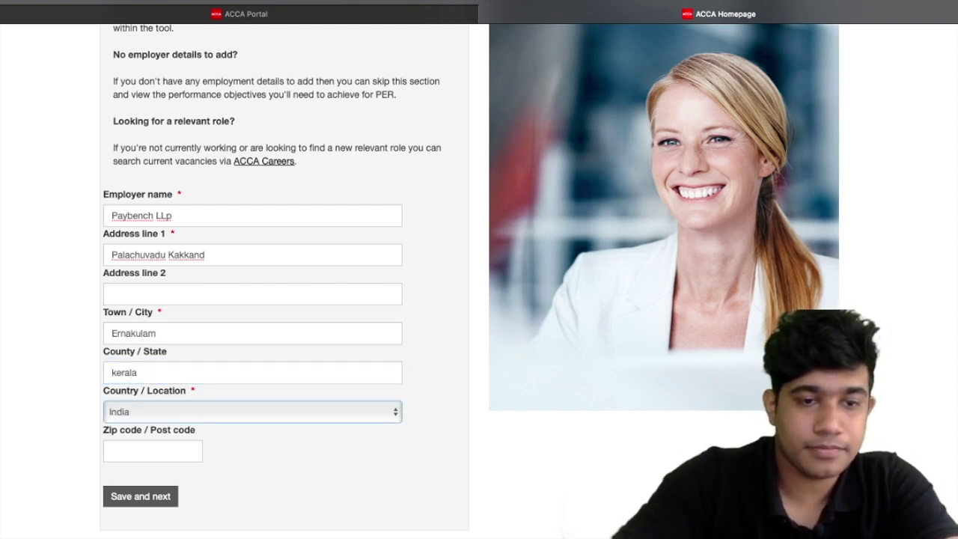
click(142, 450)
text(682018)
click(125, 505)
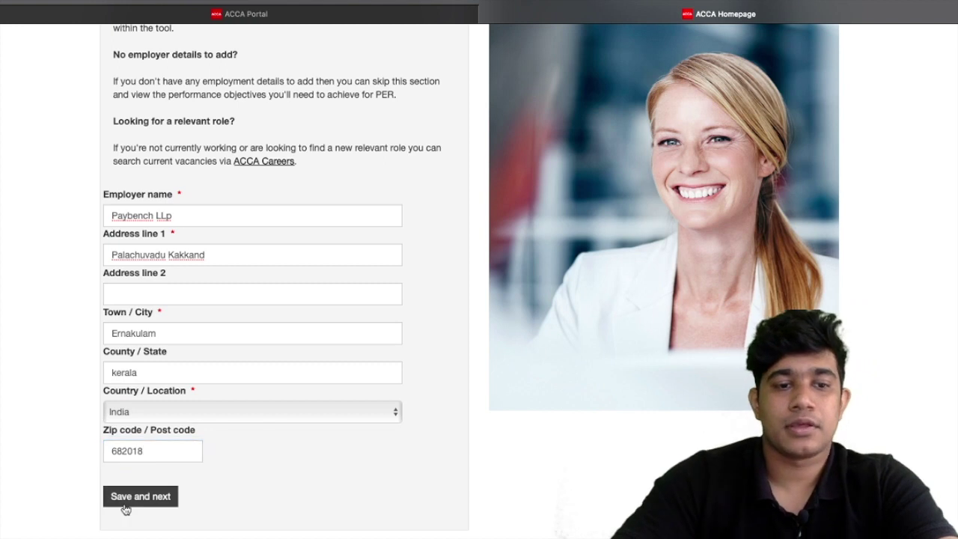
Set the job title to Audit Associate using the suggested correction.
scroll(271, 348, up, 2)
scroll(271, 348, down, 1)
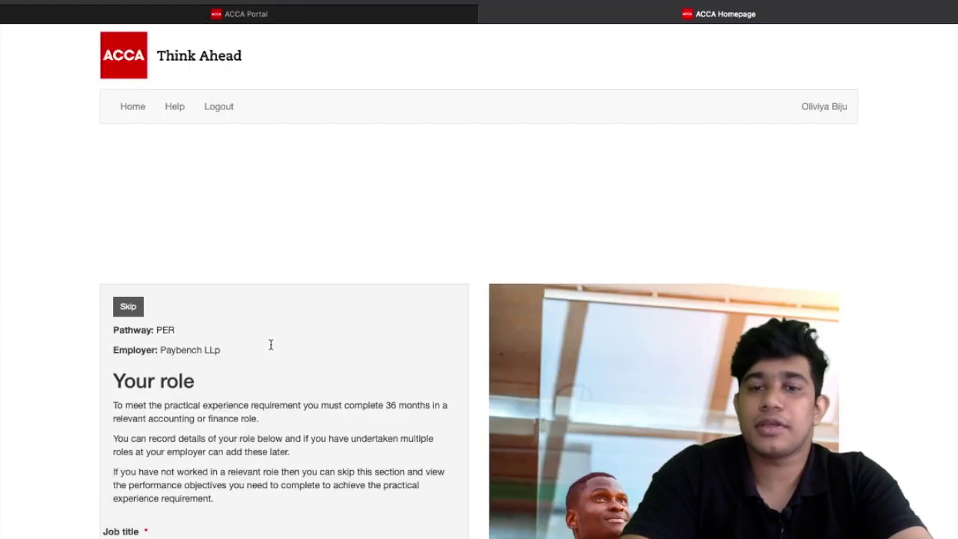
scroll(271, 344, down, 5)
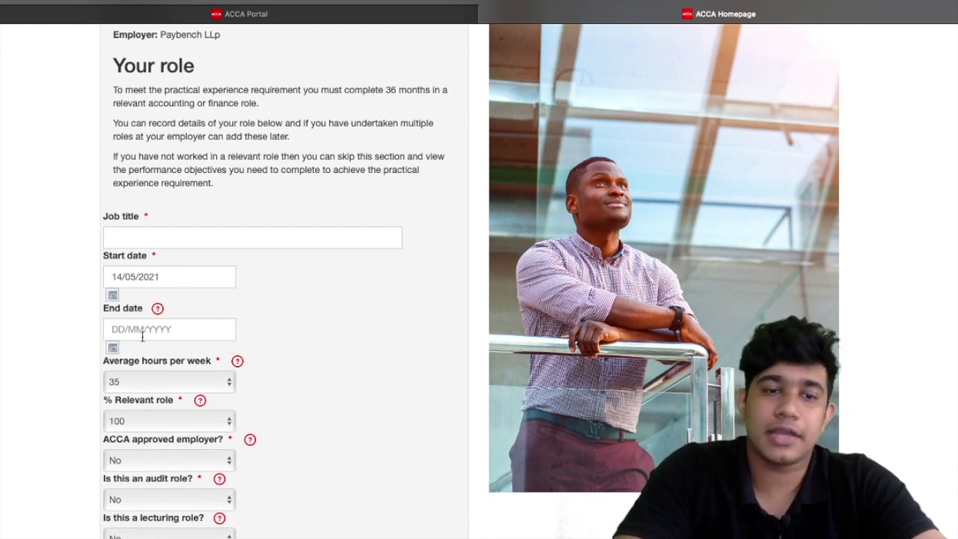
click(154, 242)
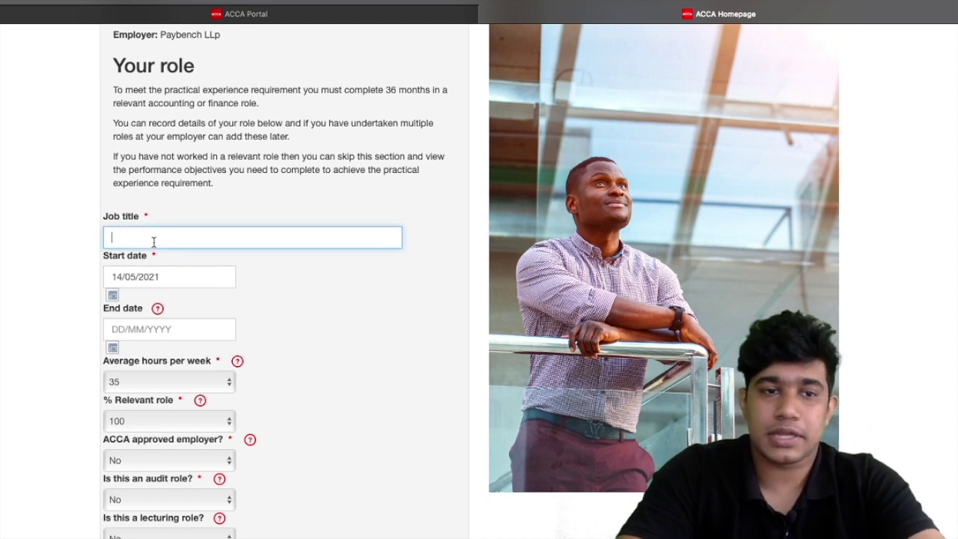
text(Audit )
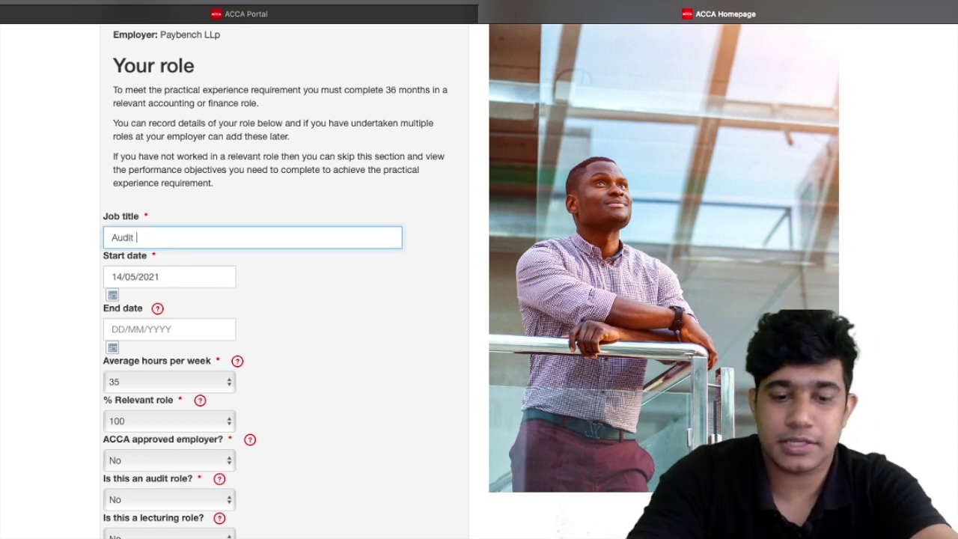
text(Assocate)
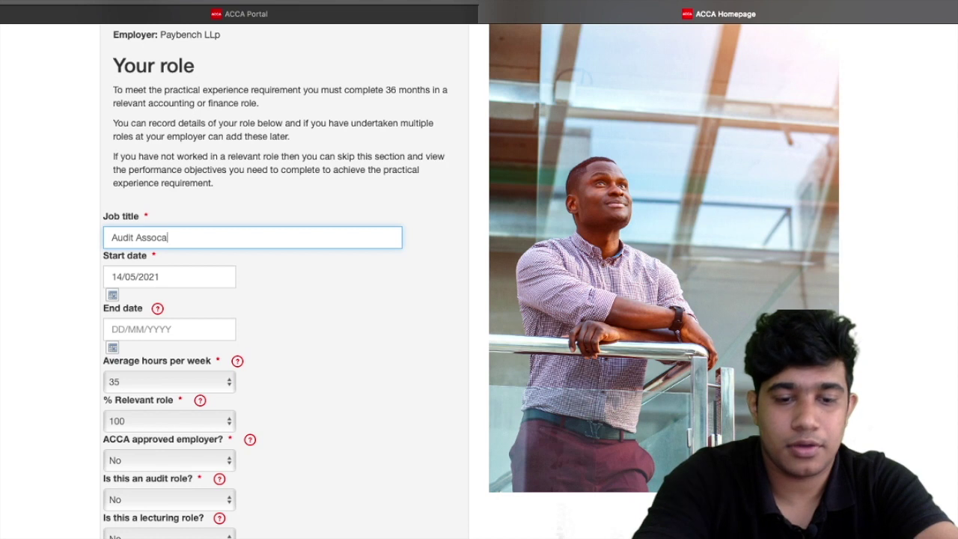
click(161, 252)
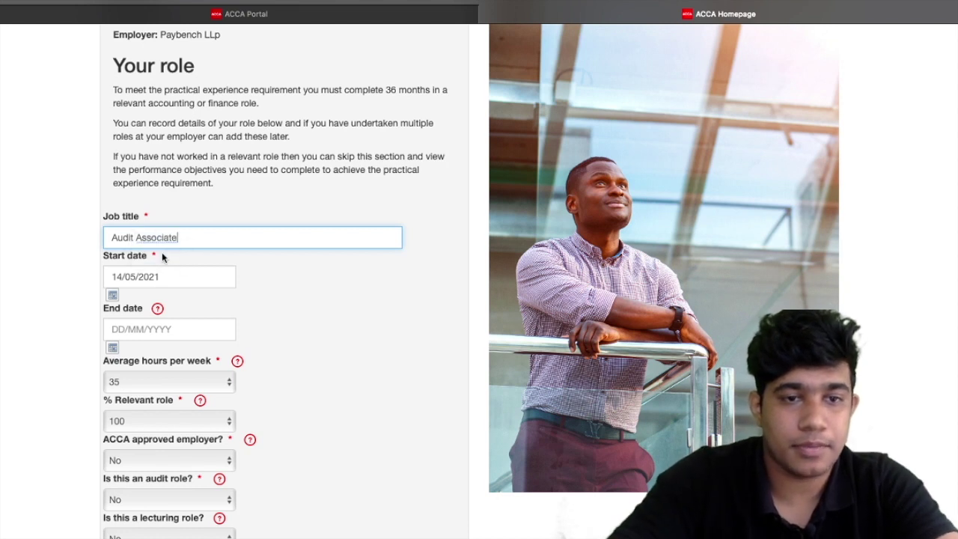
Set the role's start date to 01/02/2021 and end date to 13/05/2021.
click(153, 277)
click(112, 295)
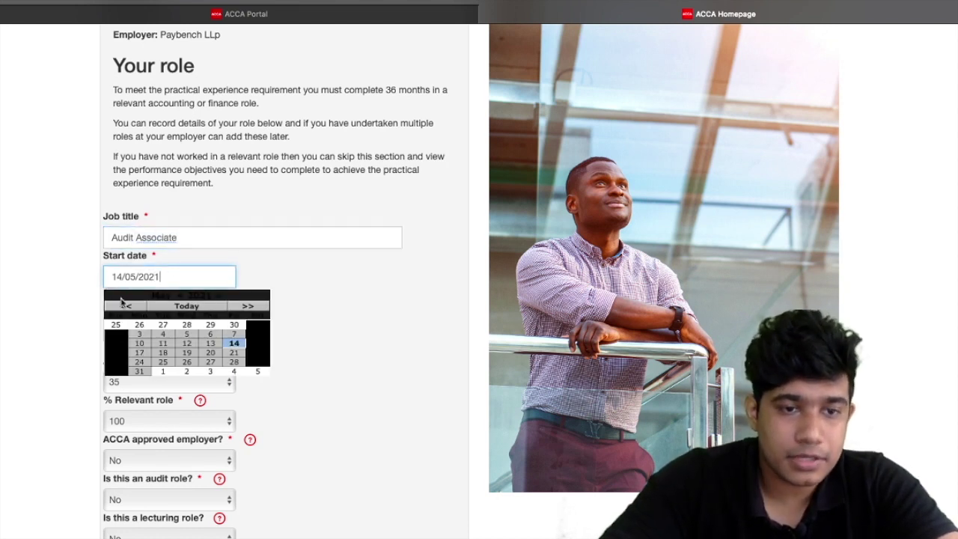
click(132, 309)
click(127, 307)
click(127, 307)
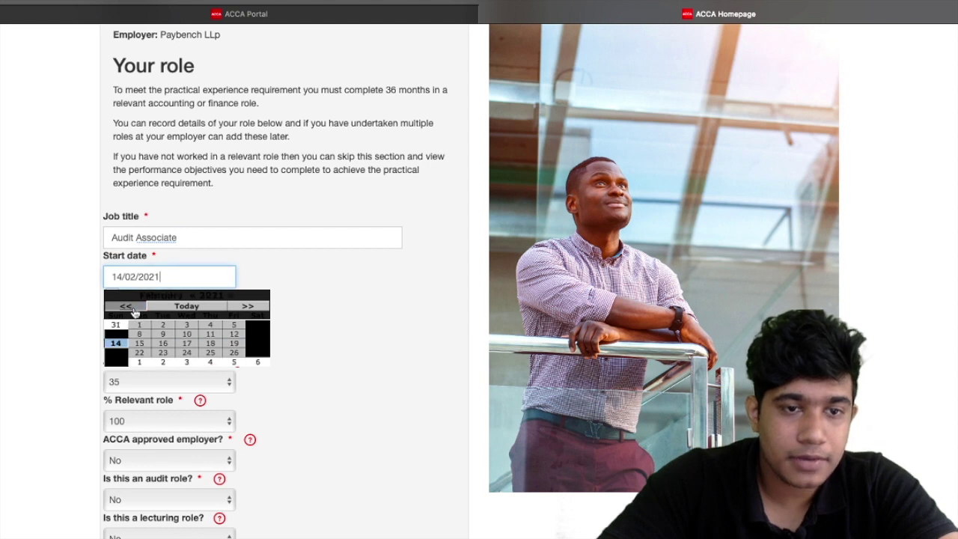
click(147, 327)
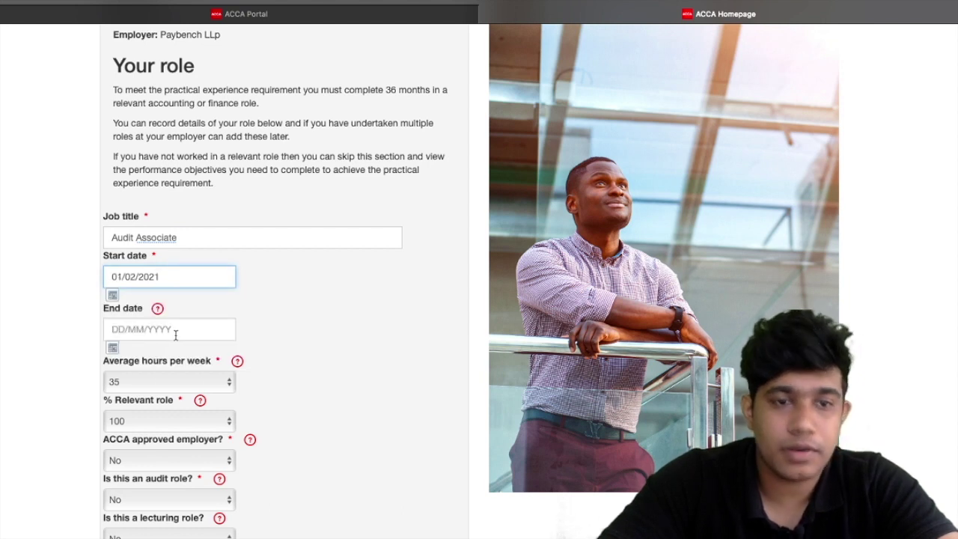
click(113, 346)
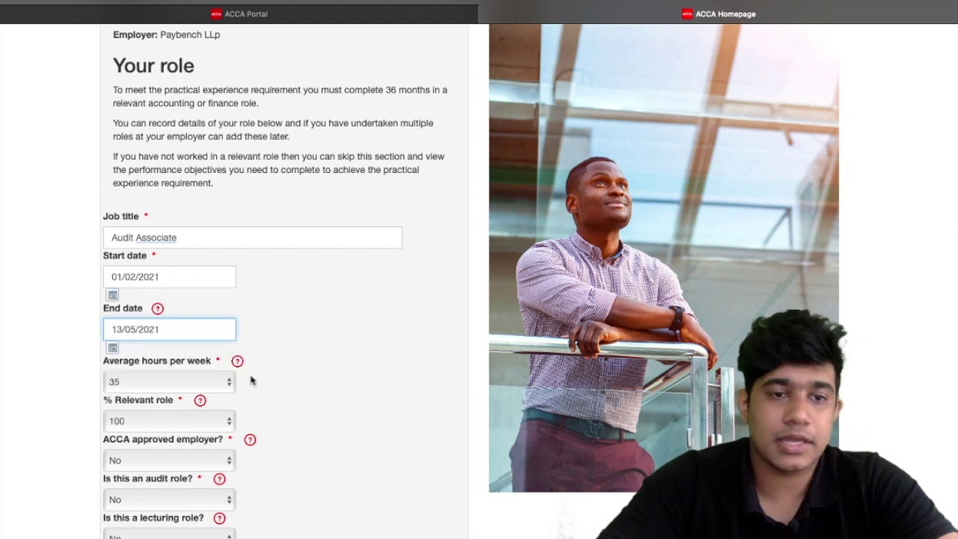
Keep % Relevant role at 100 and mark it as an audit role (Yes).
scroll(305, 329, down, 5)
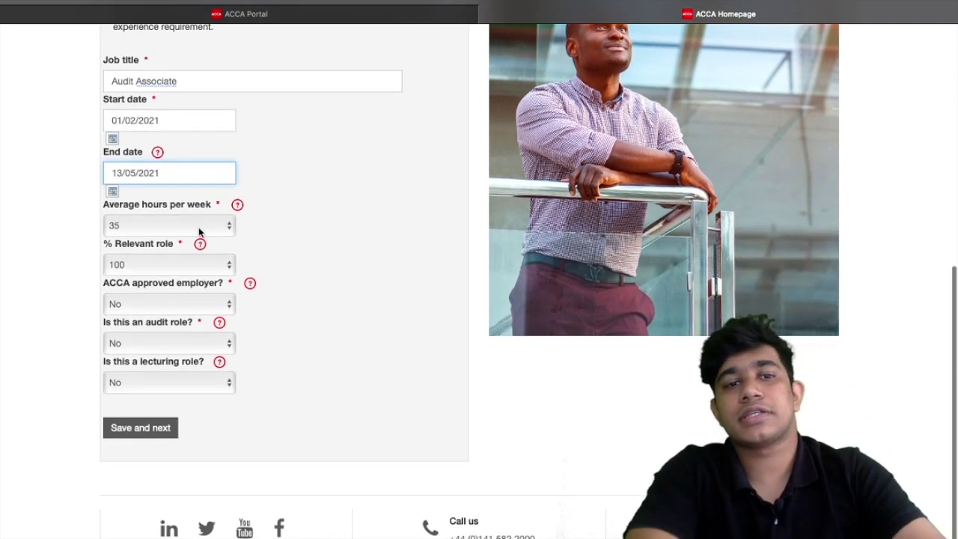
click(175, 272)
click(177, 267)
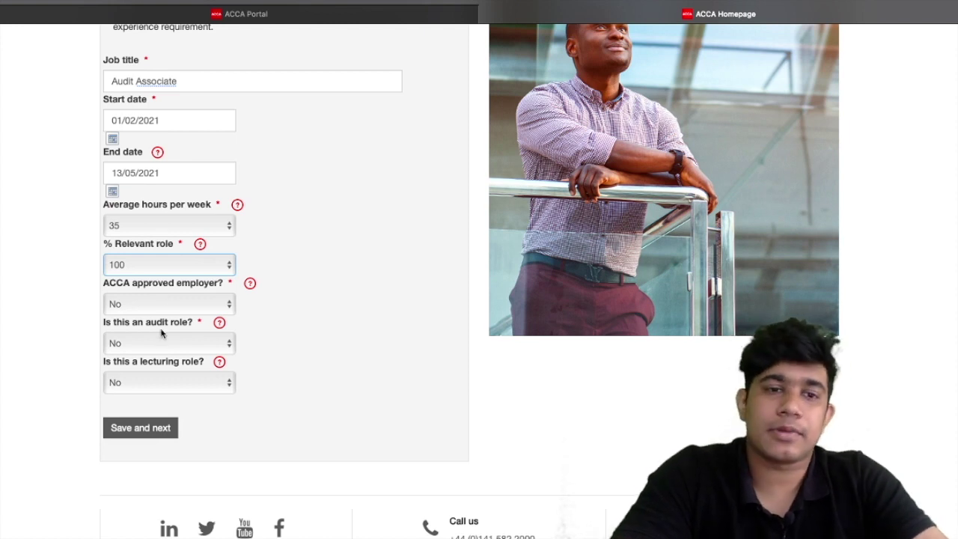
click(161, 334)
click(161, 336)
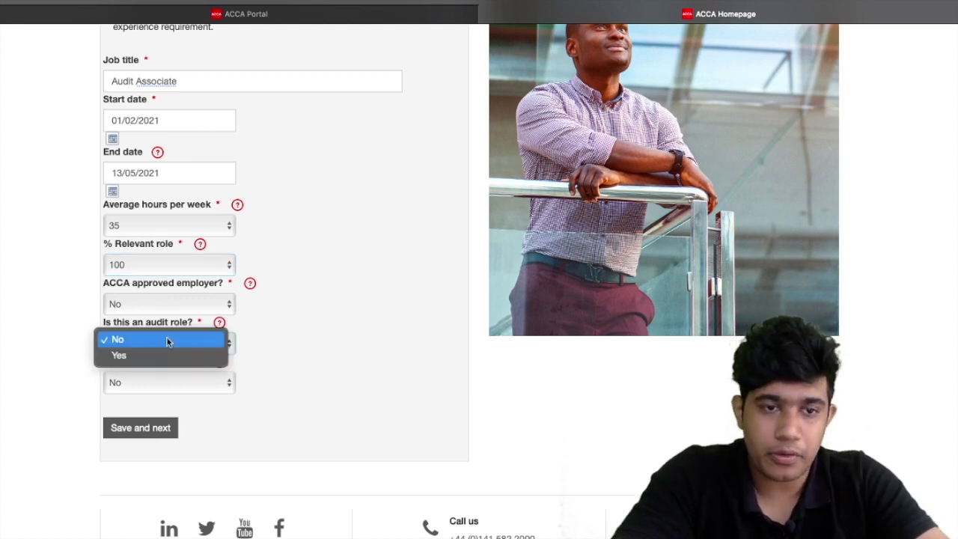
click(164, 358)
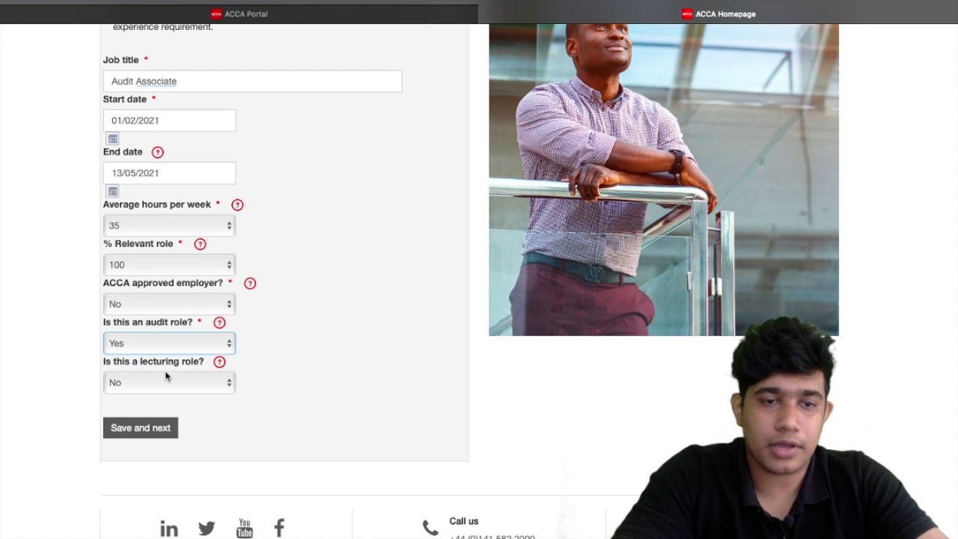
scroll(164, 376, up, 3)
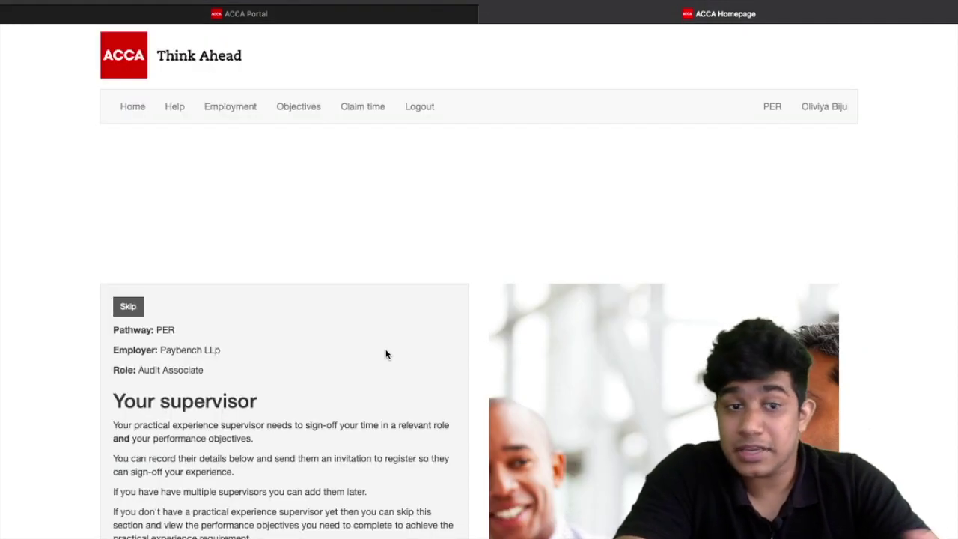
Enter the supervisor's first and last name.
scroll(385, 354, down, 3)
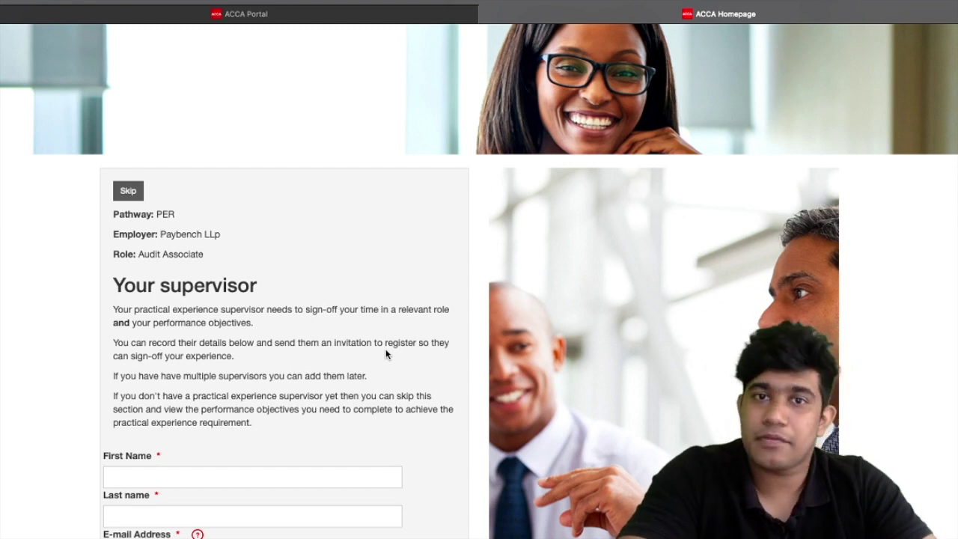
scroll(386, 353, down, 3)
click(189, 348)
text(Alan)
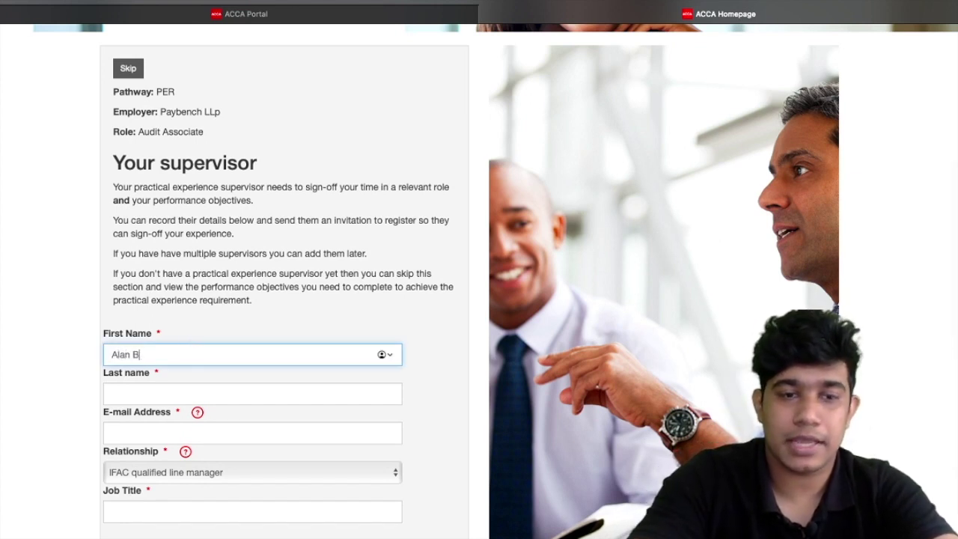
key(Tab)
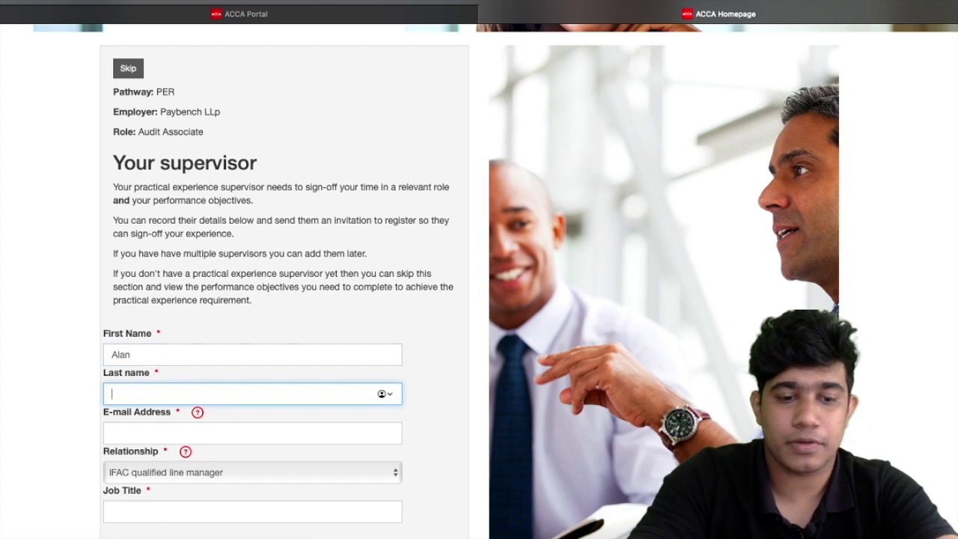
Enter the supervisor's e-mail and job title Audit Manager, then save and send the invite.
click(156, 430)
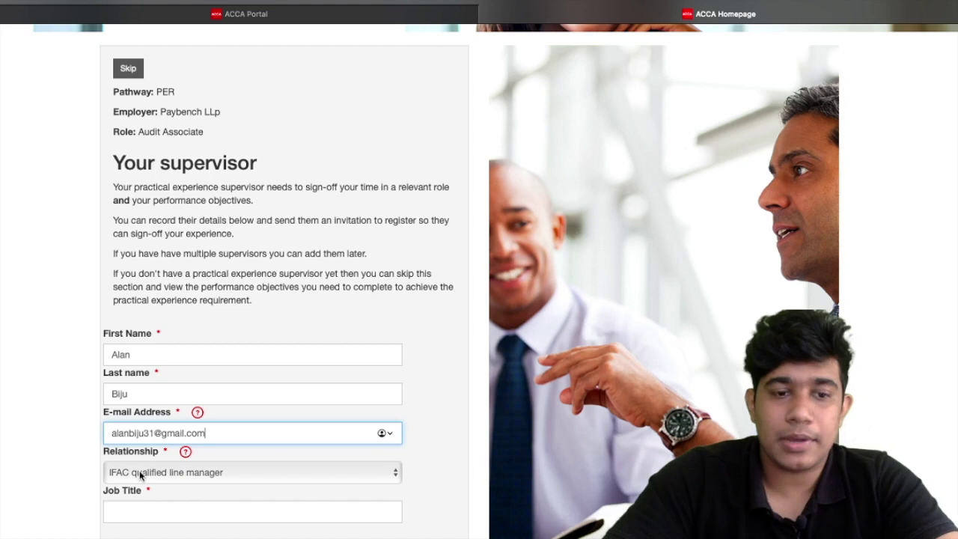
scroll(142, 477, down, 2)
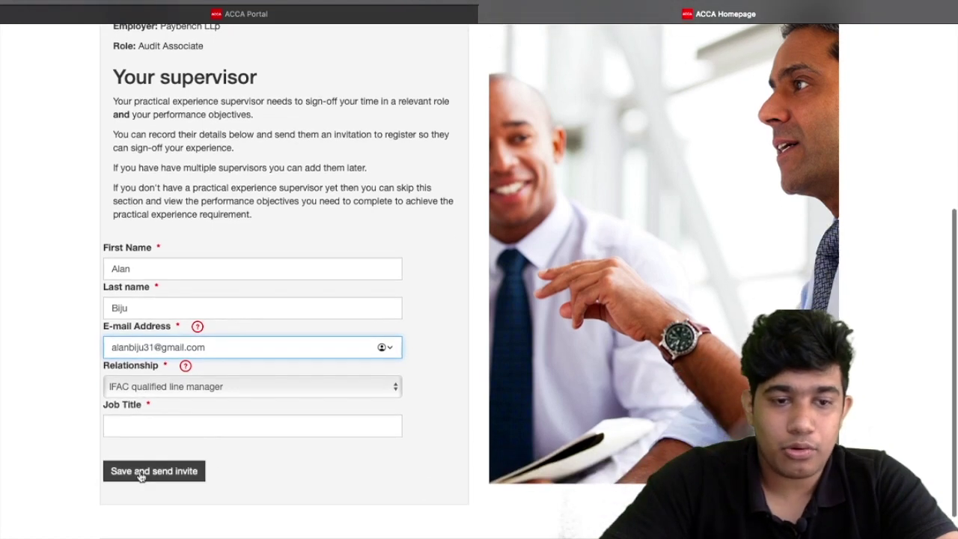
click(149, 420)
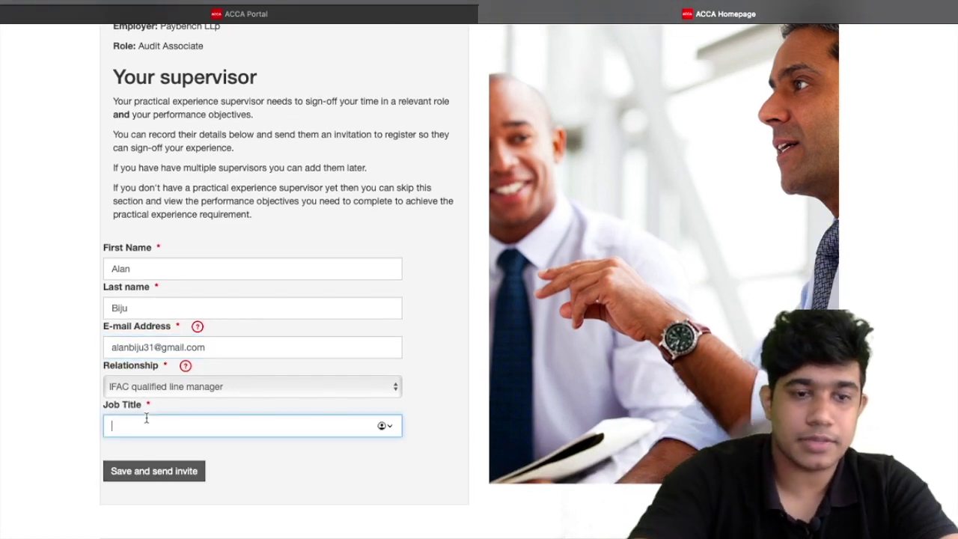
text(A)
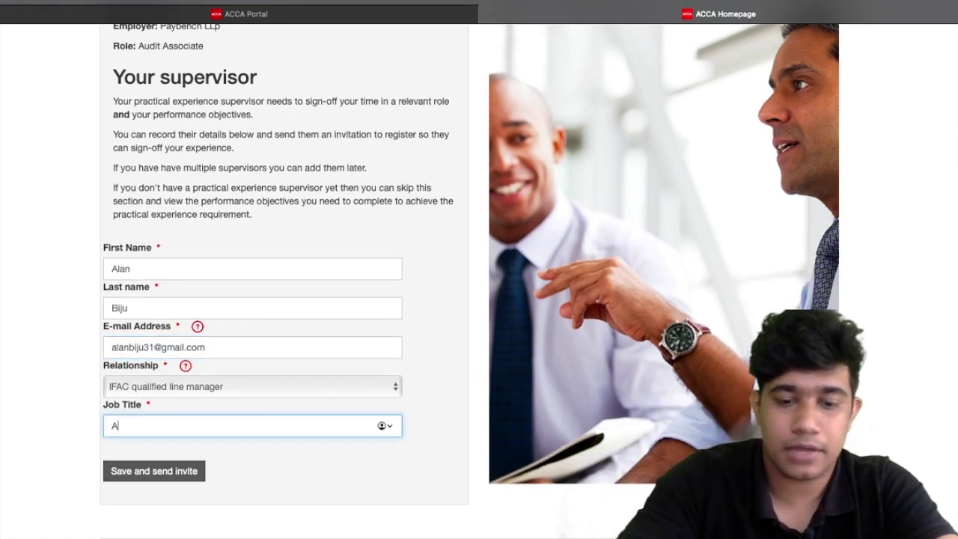
text(udit Manager)
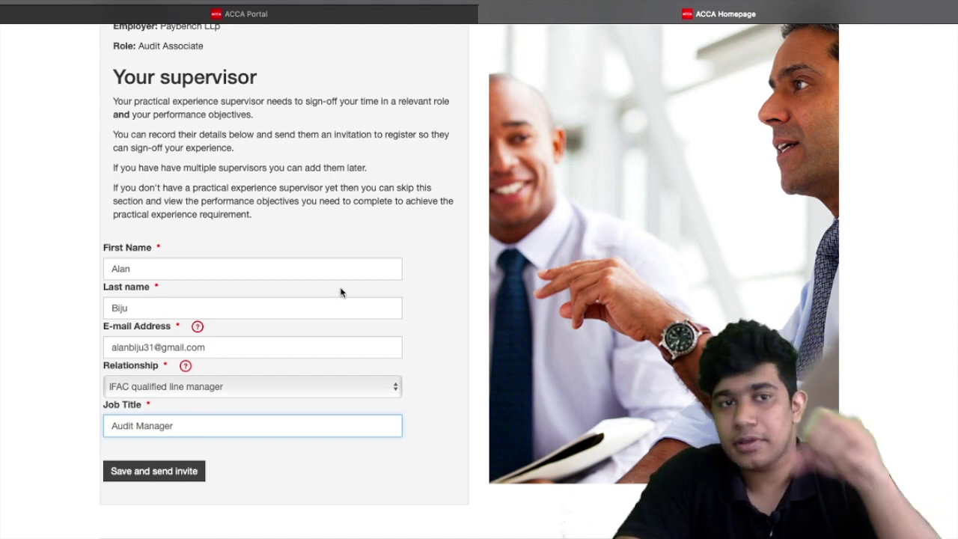
key(Return)
scroll(319, 378, down, 2)
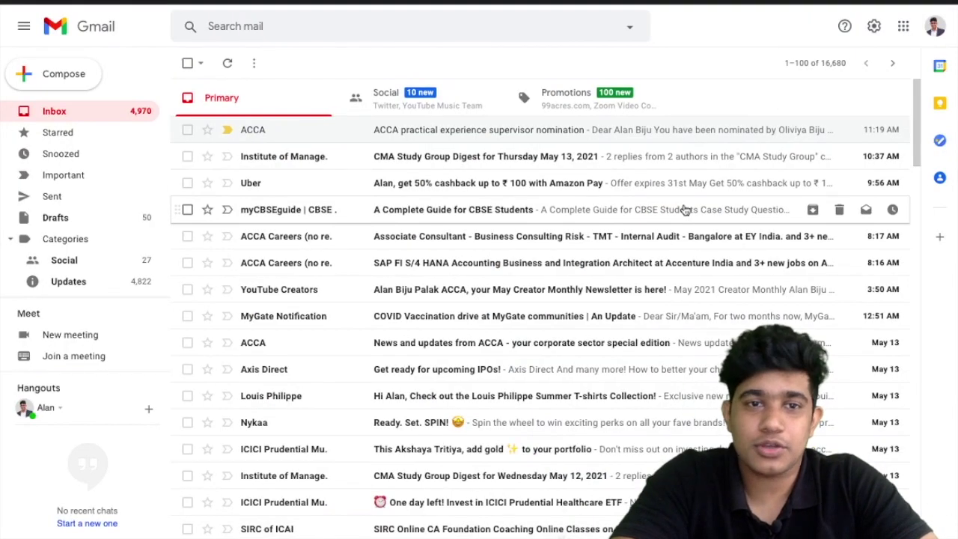
Open the ACCA supervisor nomination email in Gmail and follow its registration link.
click(546, 130)
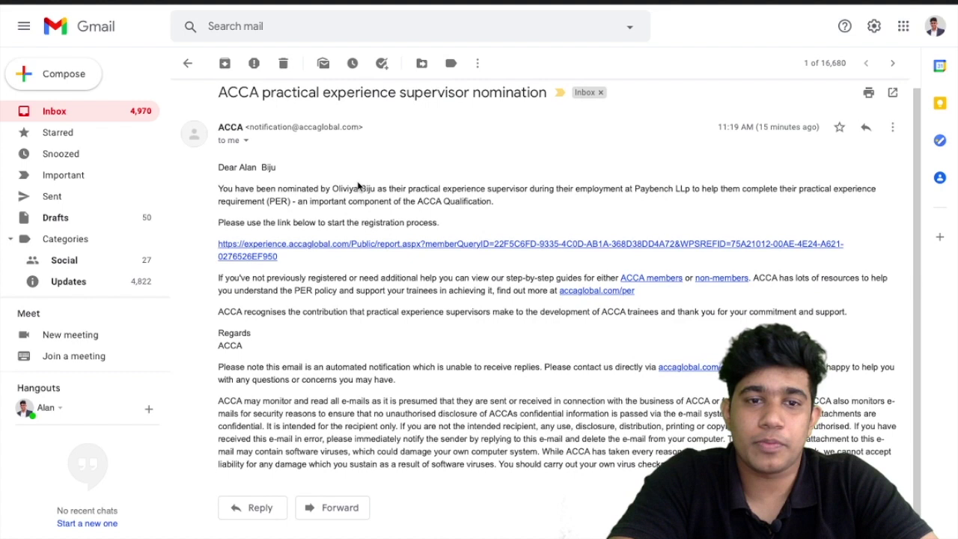
click(337, 243)
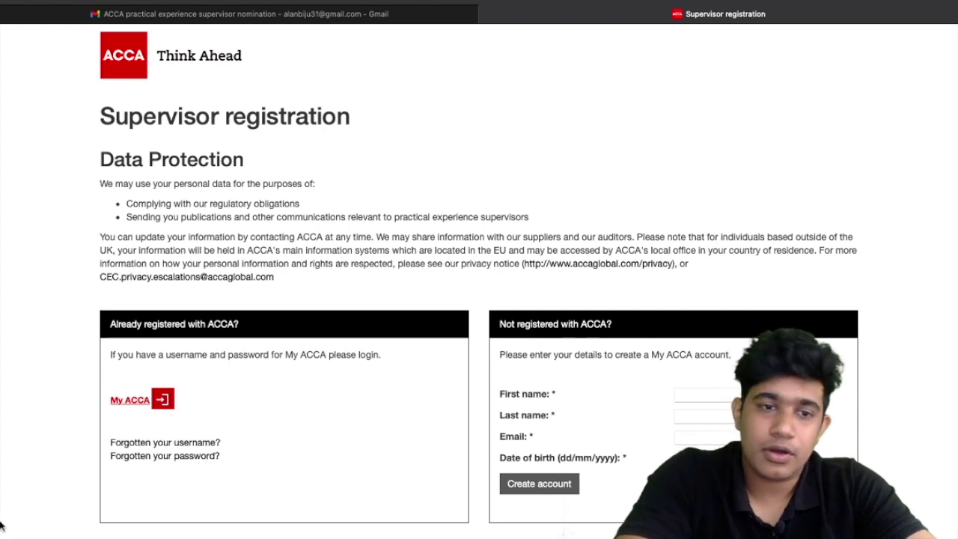
Choose to log in with an existing My ACCA account and sign in using the saved credentials.
click(156, 396)
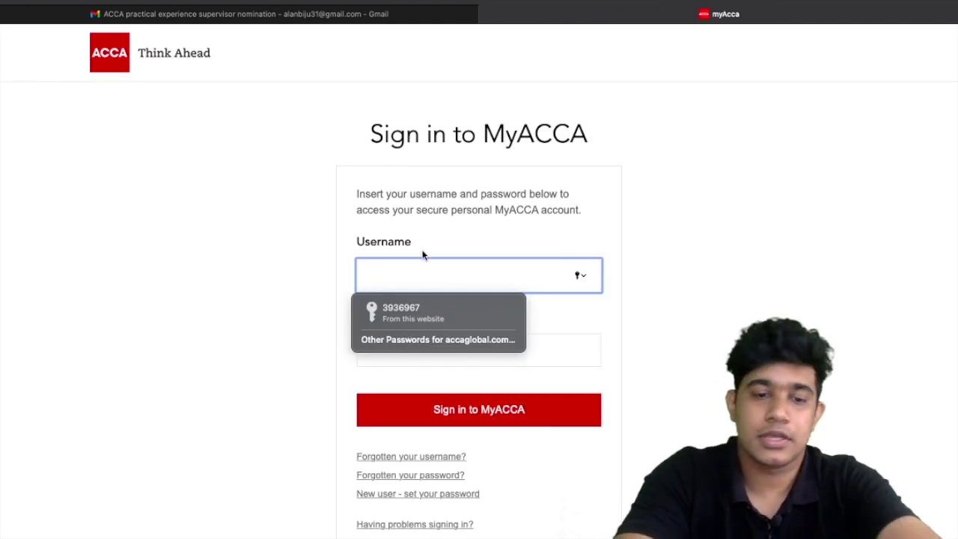
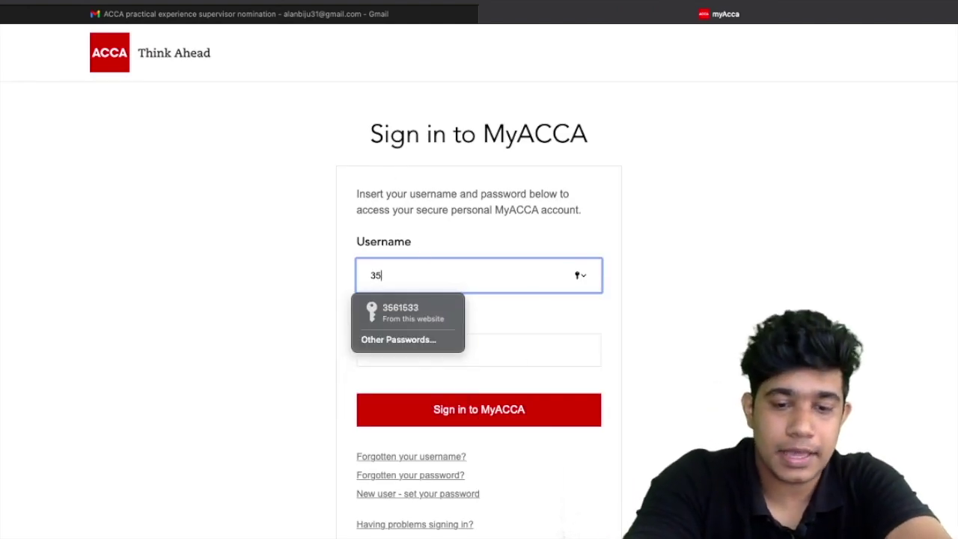
click(401, 312)
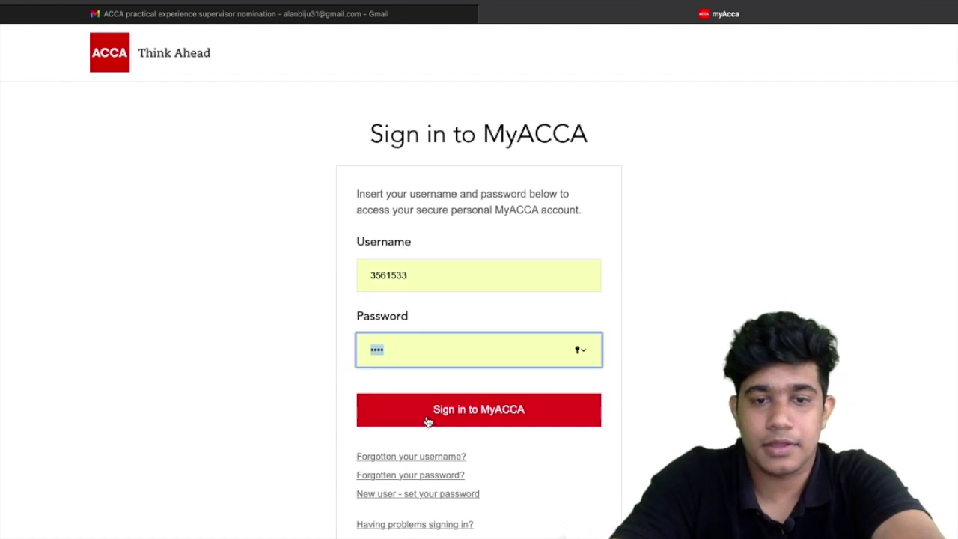
click(426, 419)
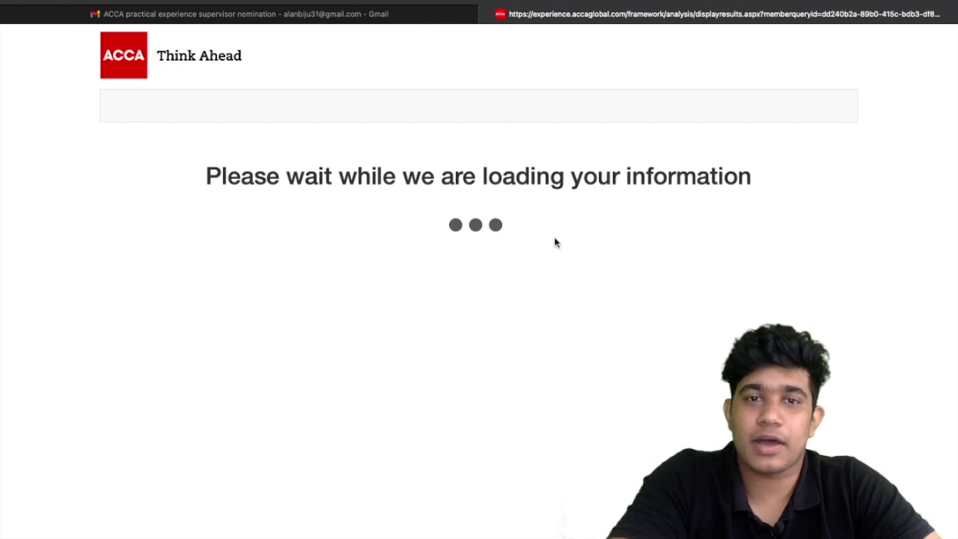
Confirm the IFAC qualified line manager relationship as Audit Manager and link with the trainee.
scroll(440, 404, down, 3)
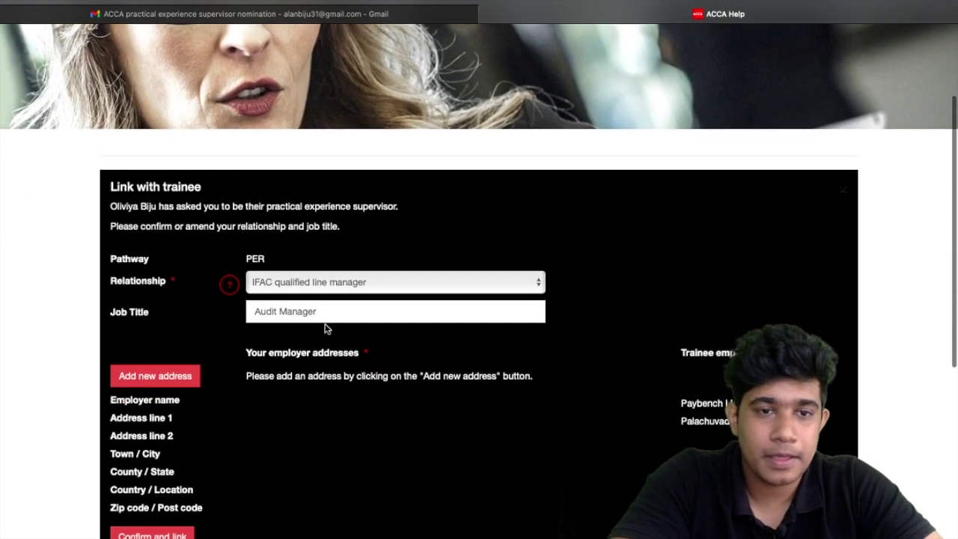
scroll(337, 357, down, 1)
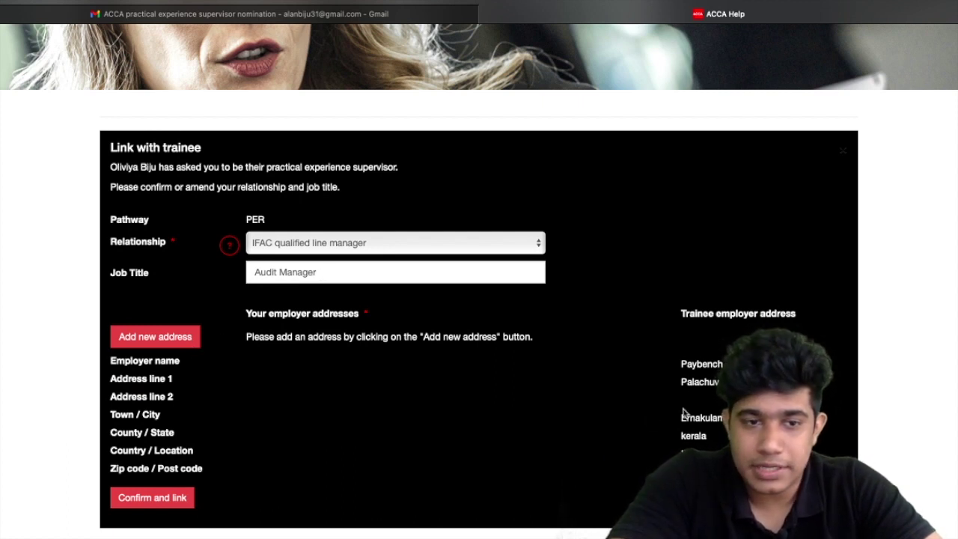
click(153, 498)
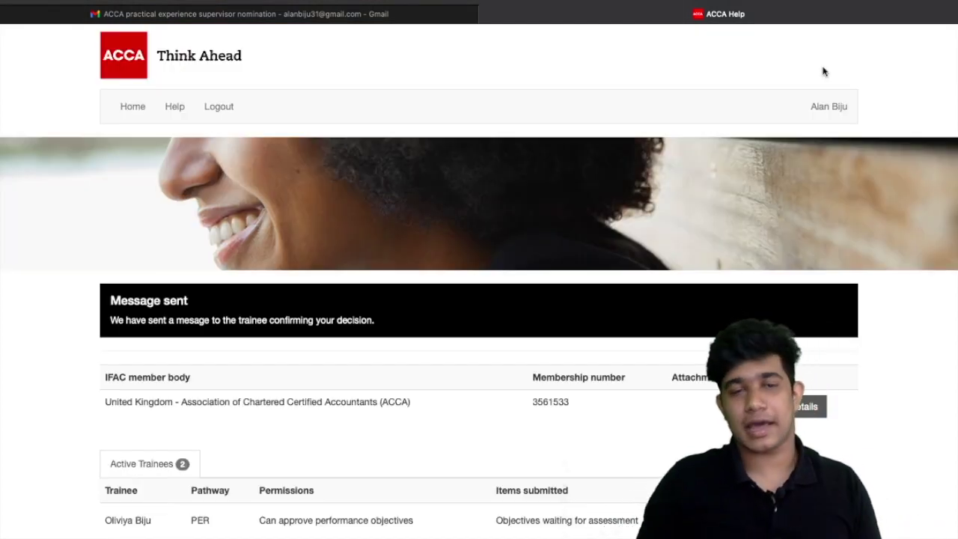
scroll(823, 71, down, 5)
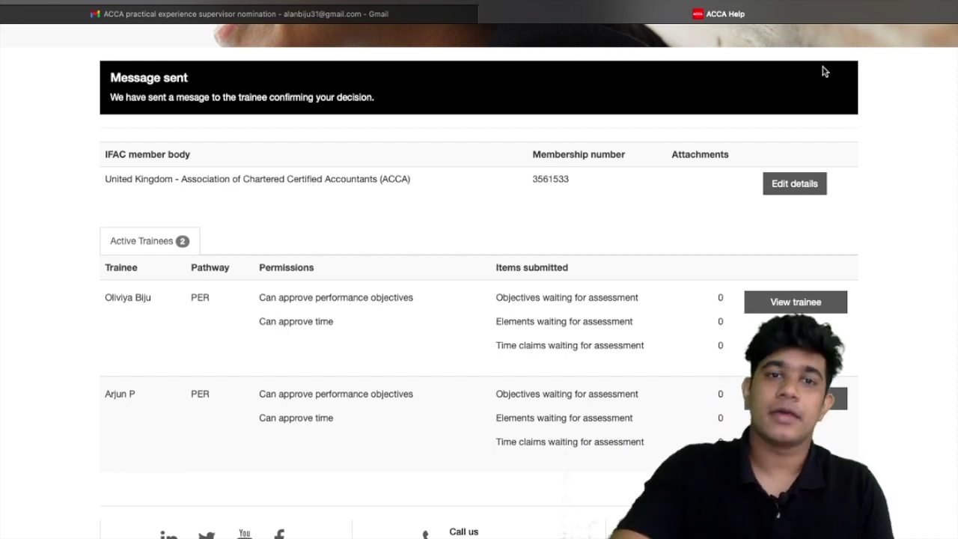
scroll(823, 71, up, 2)
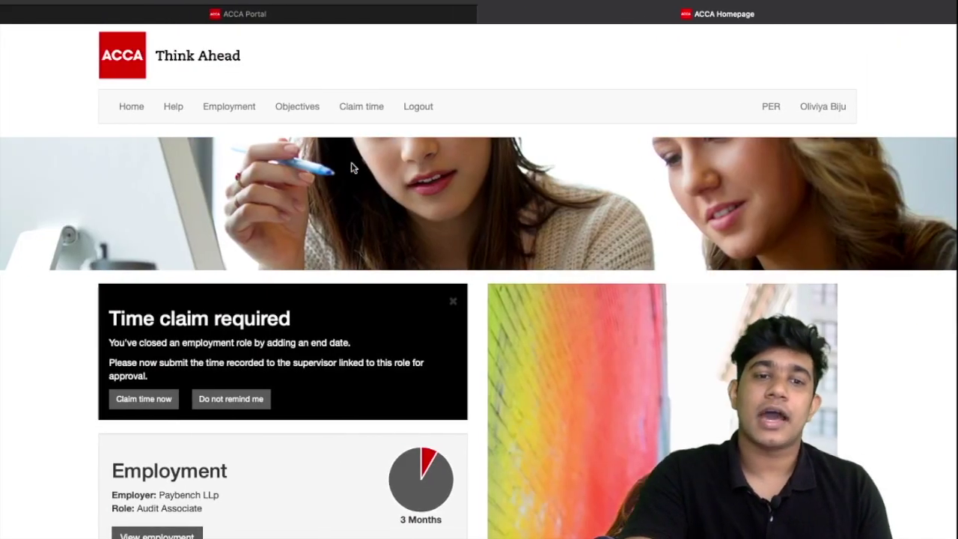
Start the time claim for the recorded 3 months at Paybench LLp.
scroll(352, 167, down, 3)
scroll(352, 168, down, 1)
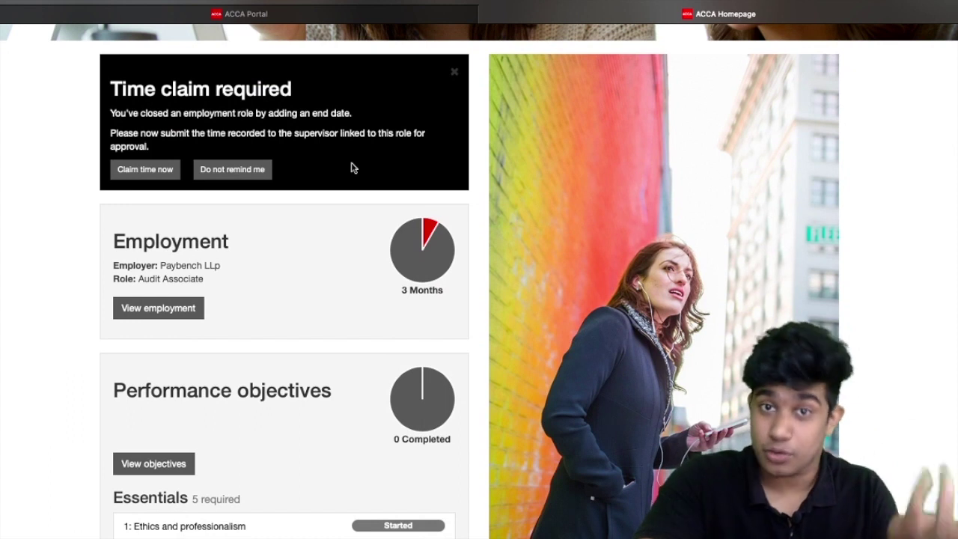
click(168, 171)
scroll(496, 348, down, 5)
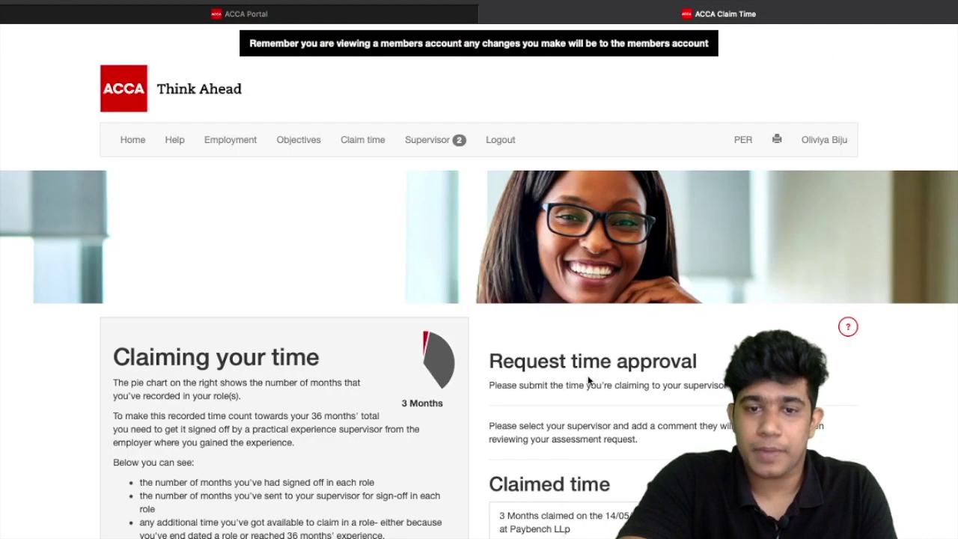
Select the linked supervisor and add the comment 'please approve my experiince'.
scroll(597, 346, down, 5)
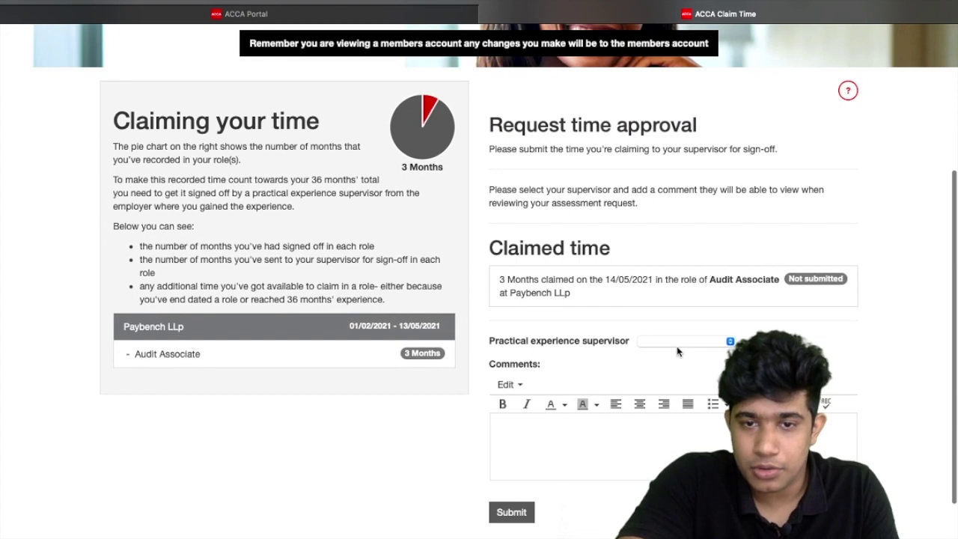
click(671, 345)
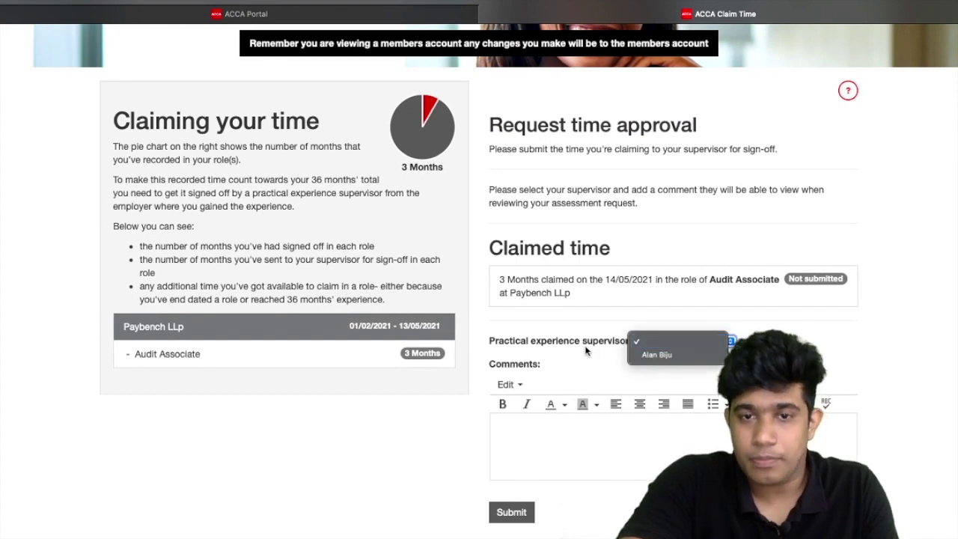
click(671, 355)
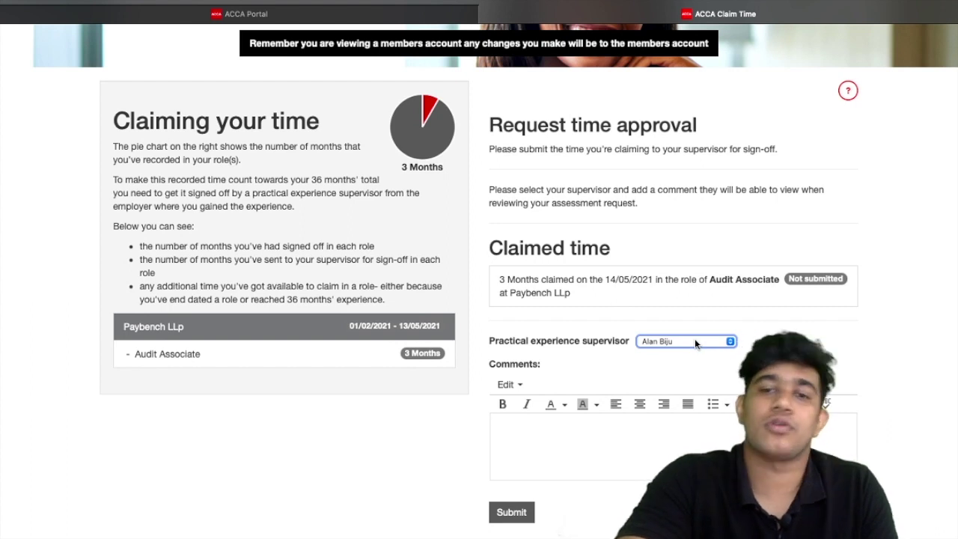
scroll(623, 388, down, 1)
scroll(623, 387, down, 2)
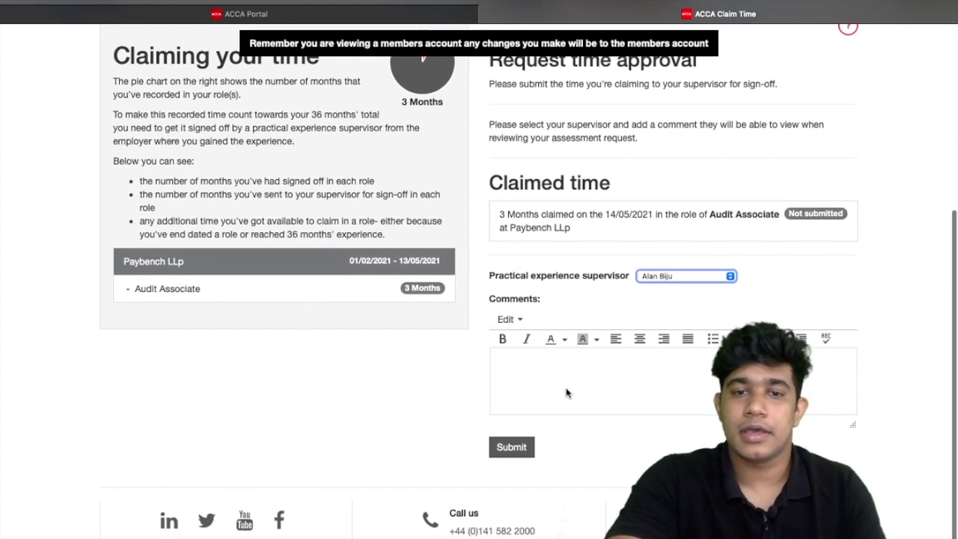
click(567, 393)
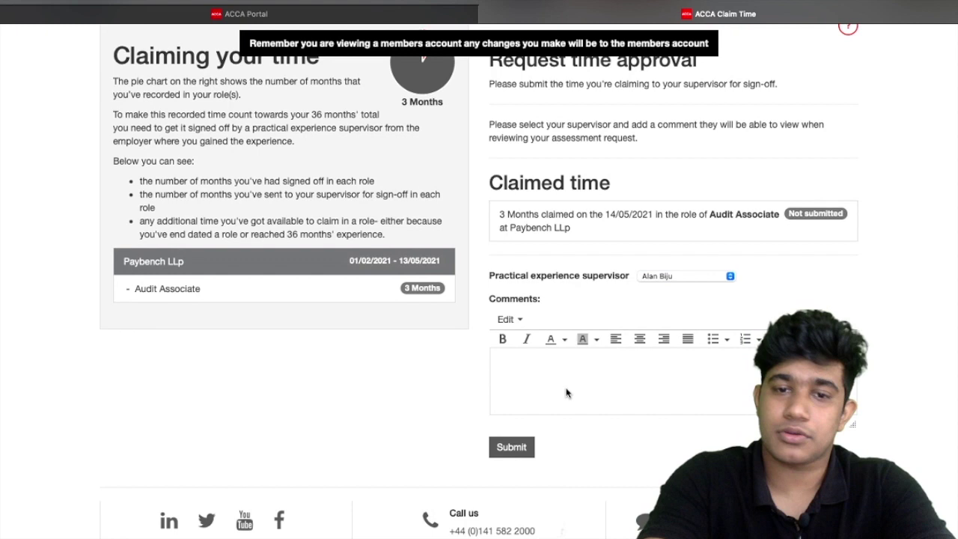
text(please )
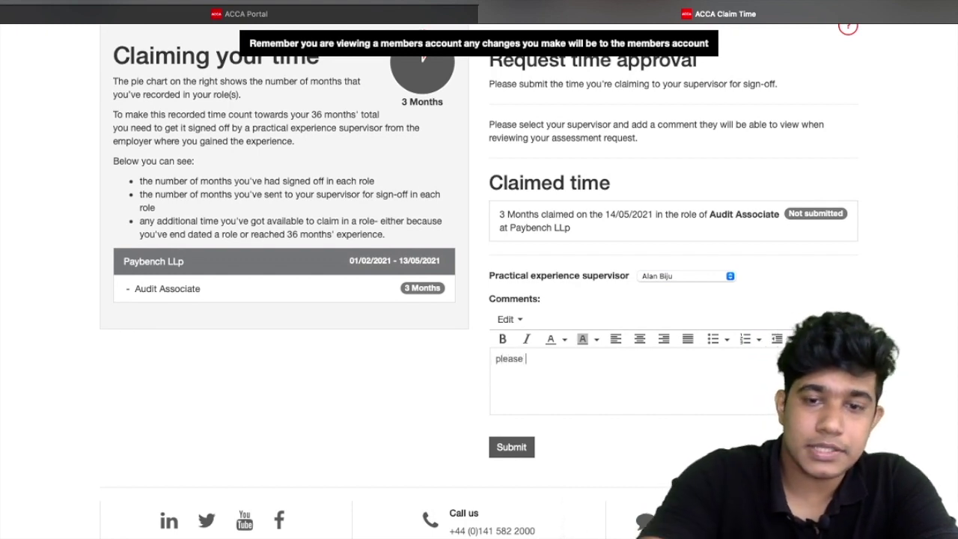
text(approve )
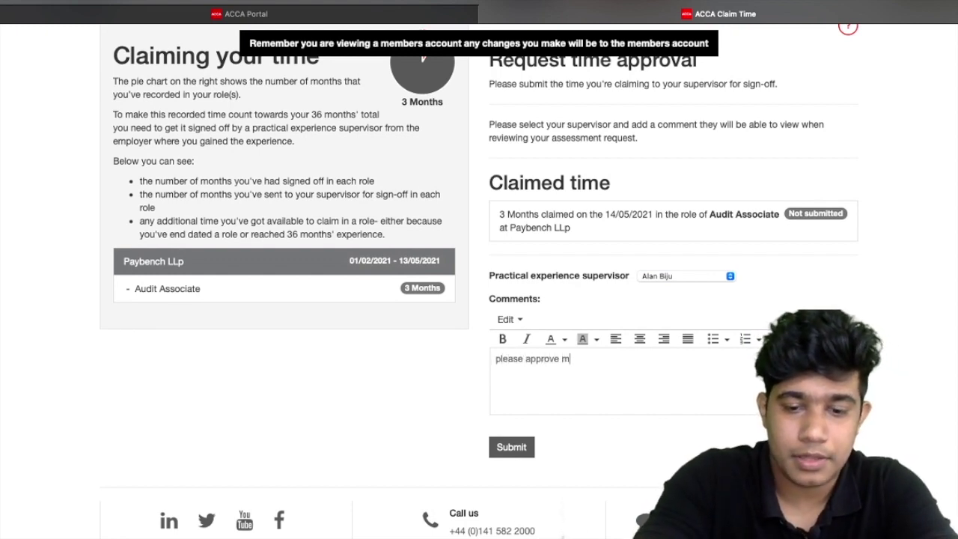
text(my experiince)
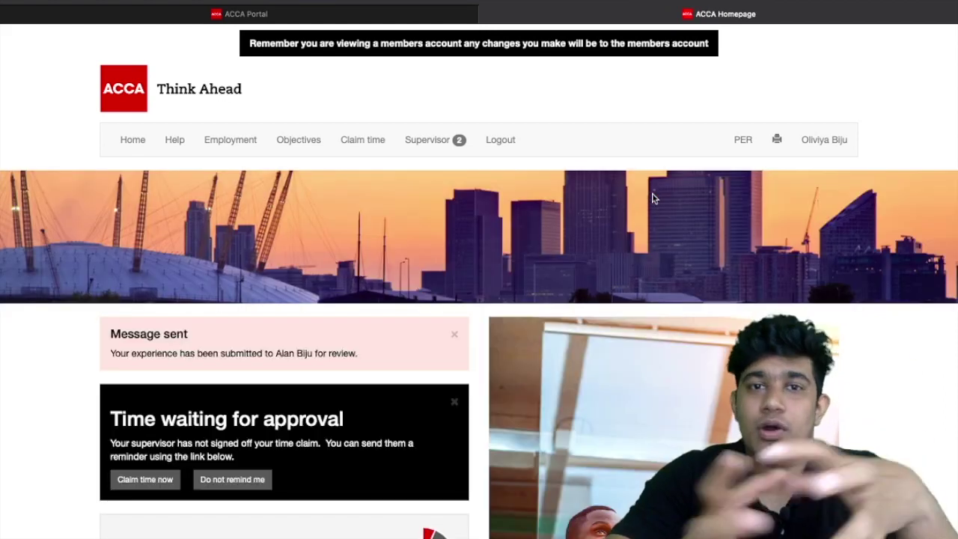
Scroll the PER dashboard to view the Message sent and Time waiting for approval panels.
scroll(652, 198, down, 5)
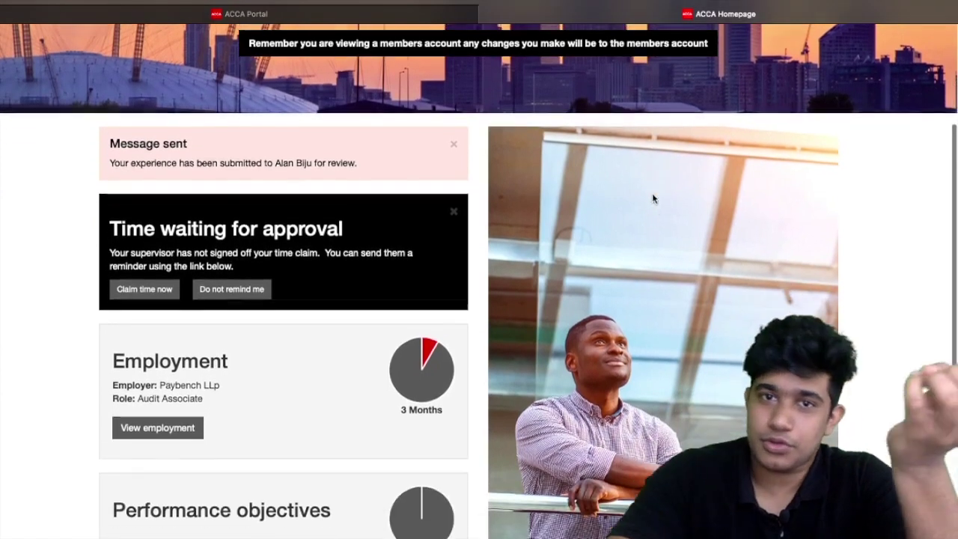
scroll(652, 198, down, 2)
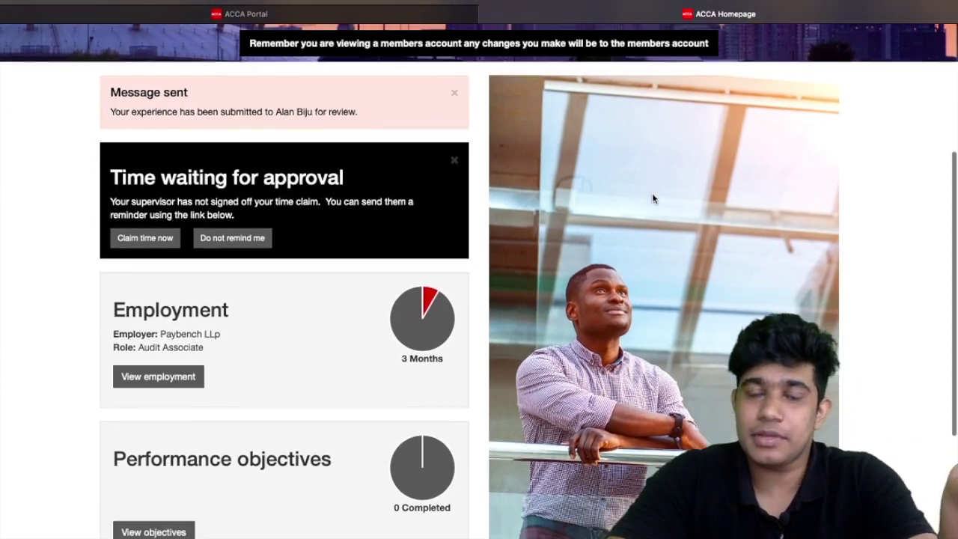
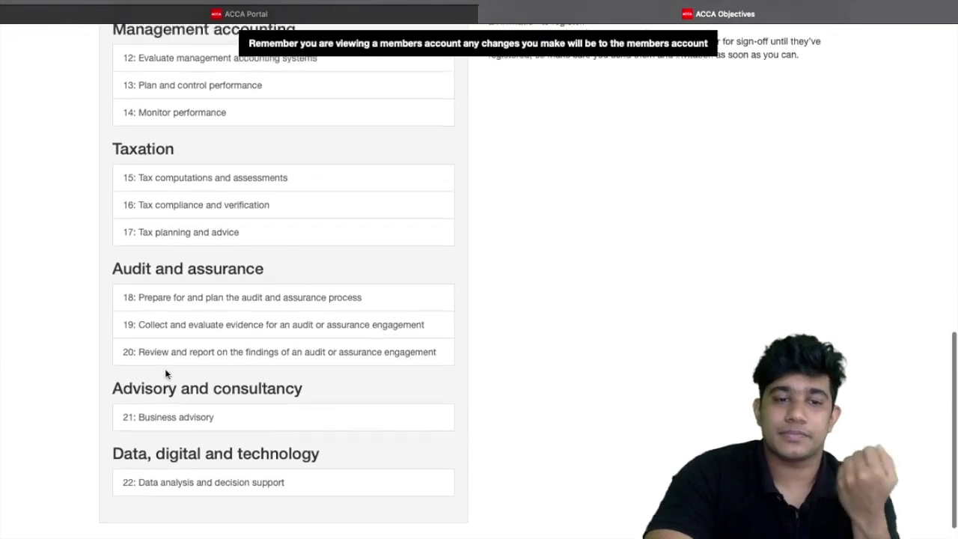
scroll(166, 373, down, 1)
scroll(165, 371, down, 6)
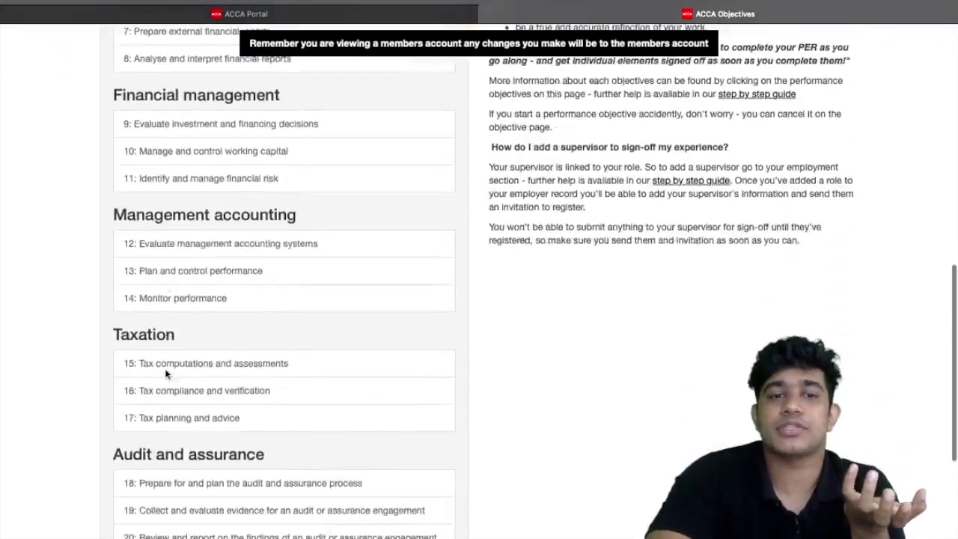
scroll(166, 374, up, 5)
scroll(167, 373, up, 4)
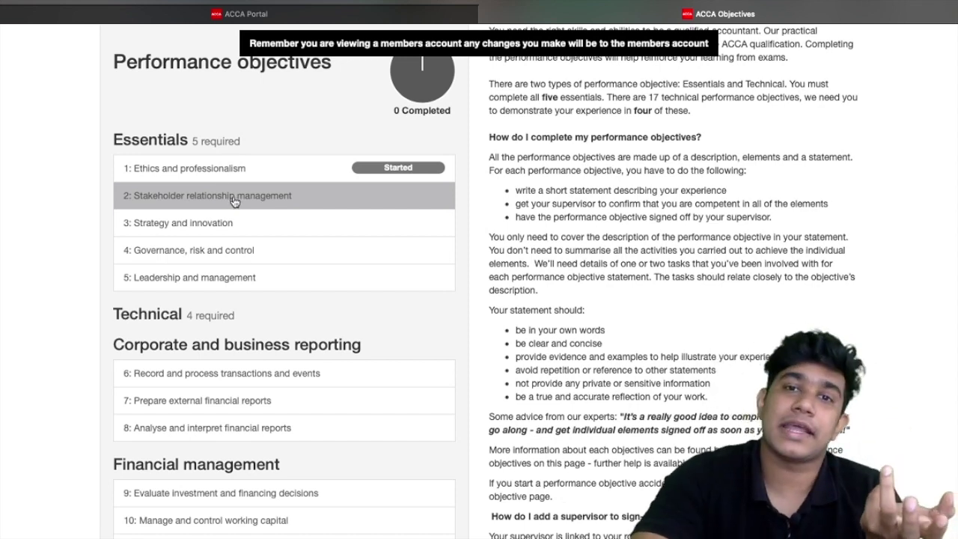
scroll(250, 282, down, 5)
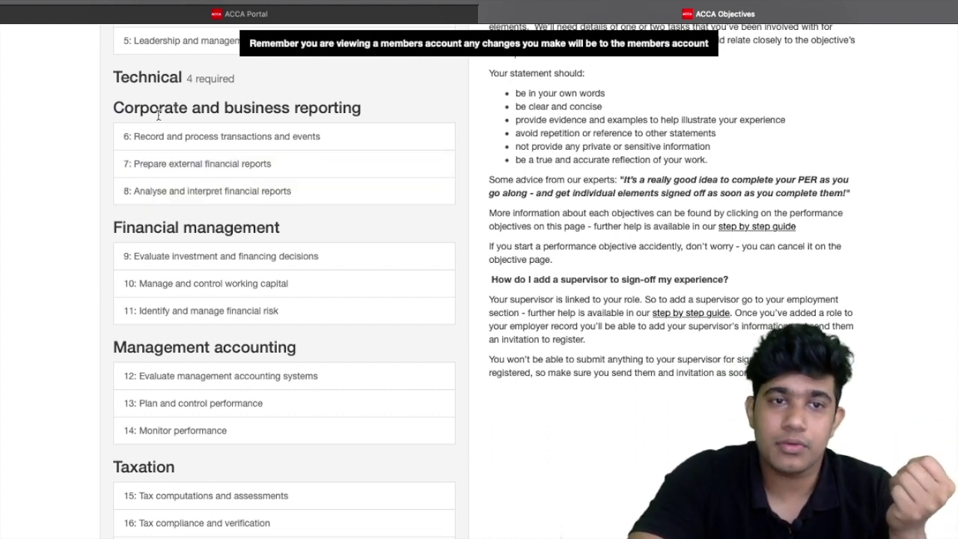
scroll(191, 147, down, 2)
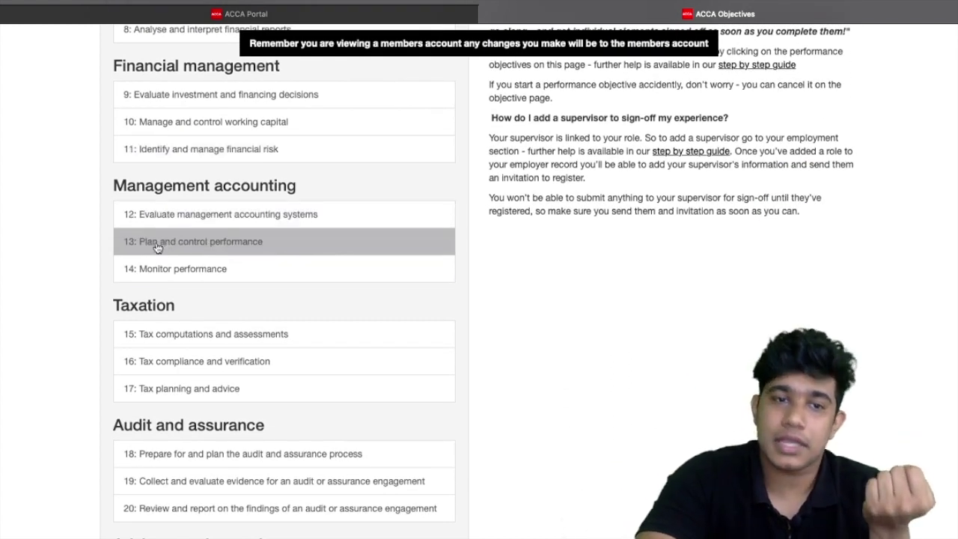
scroll(203, 240, down, 2)
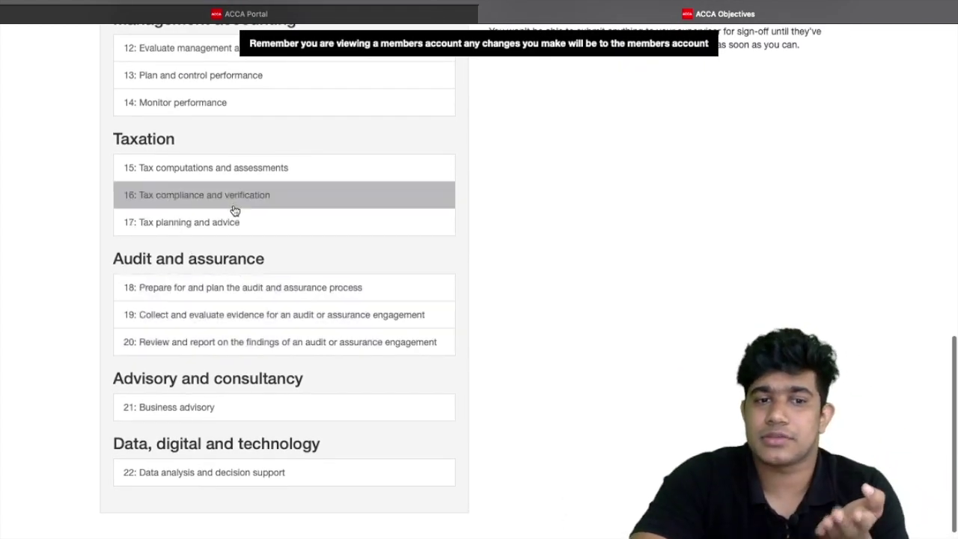
scroll(233, 210, up, 10)
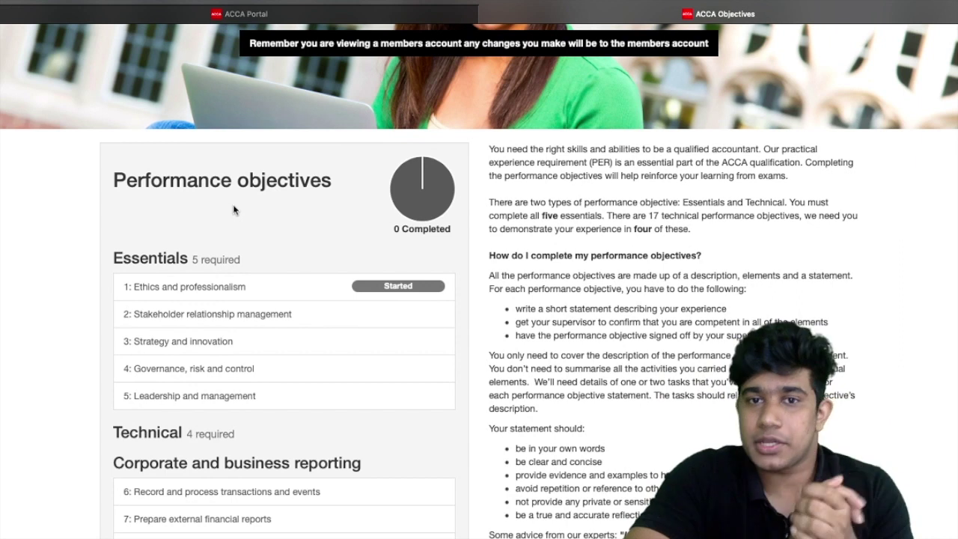
scroll(234, 211, down, 3)
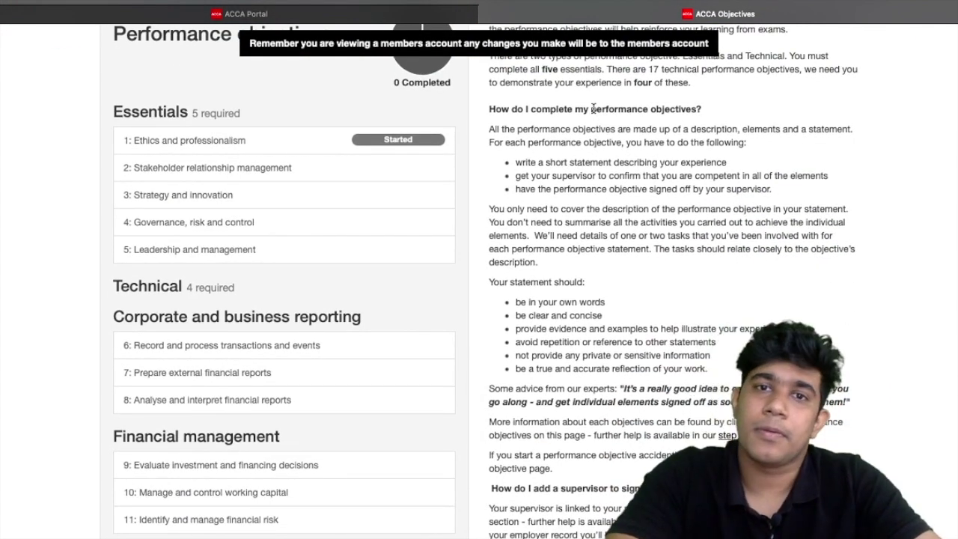
scroll(591, 90, up, 2)
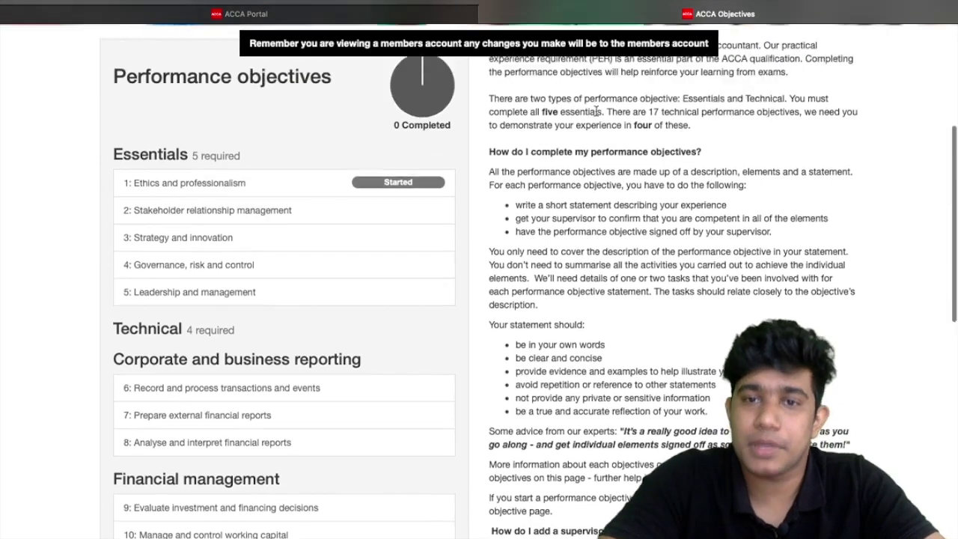
scroll(575, 350, down, 7)
scroll(575, 349, up, 9)
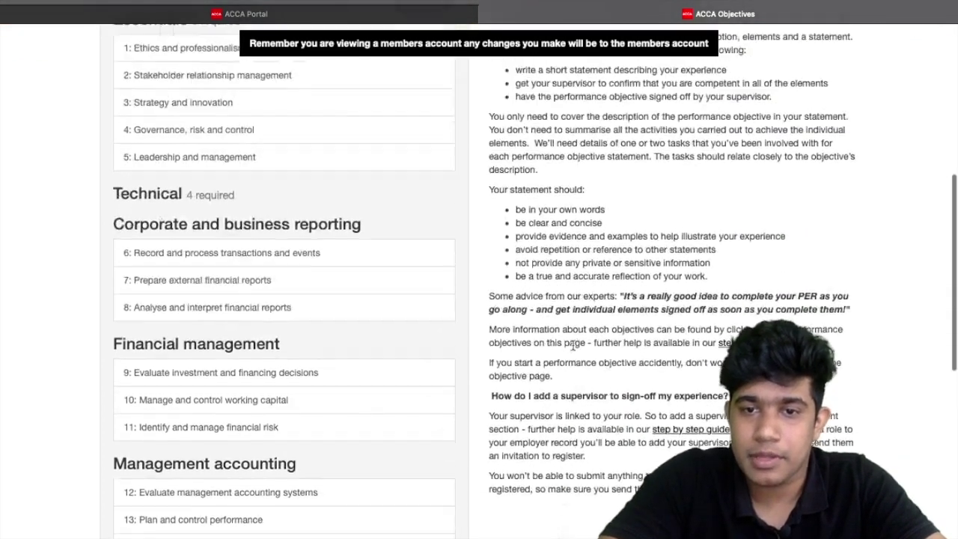
scroll(569, 347, down, 3)
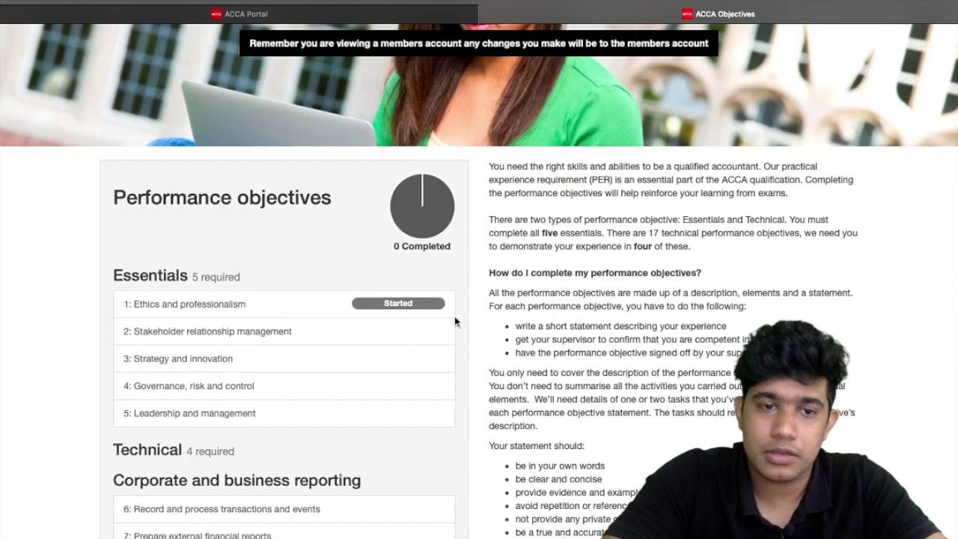
Open the '1: Ethics and professionalism' objective and review its details.
click(217, 303)
scroll(217, 297, down, 5)
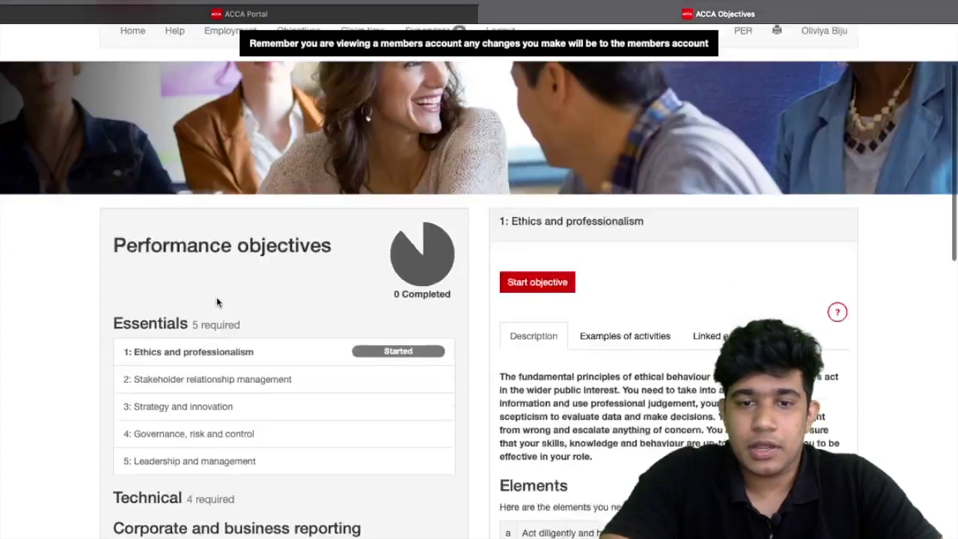
scroll(216, 297, up, 5)
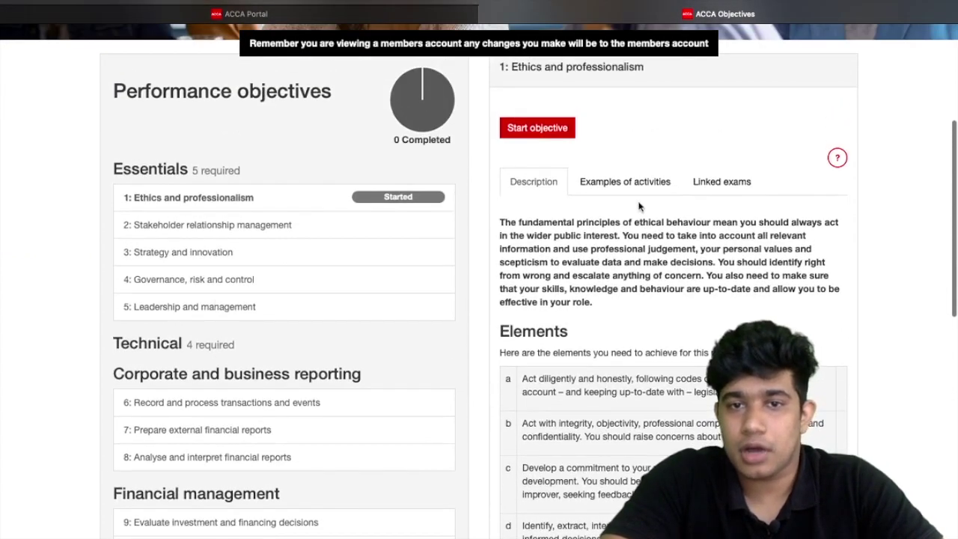
scroll(612, 330, down, 3)
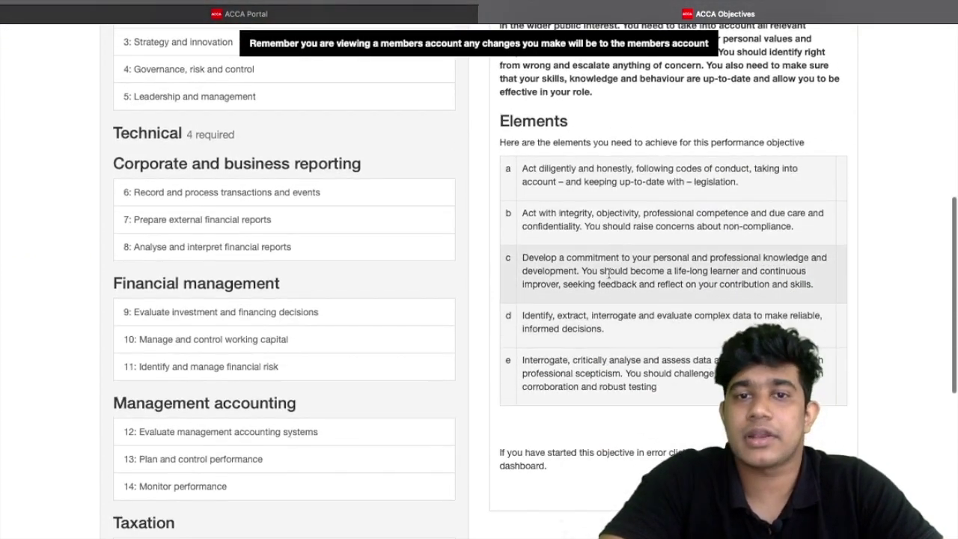
scroll(598, 241, up, 4)
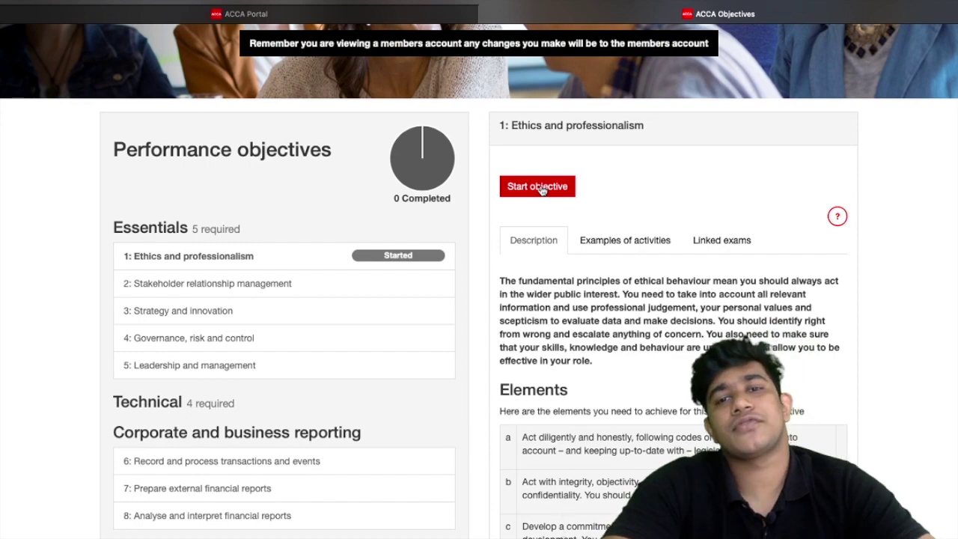
Start the objective so elements a–e appear unclaimed with a 0-word statement.
click(541, 191)
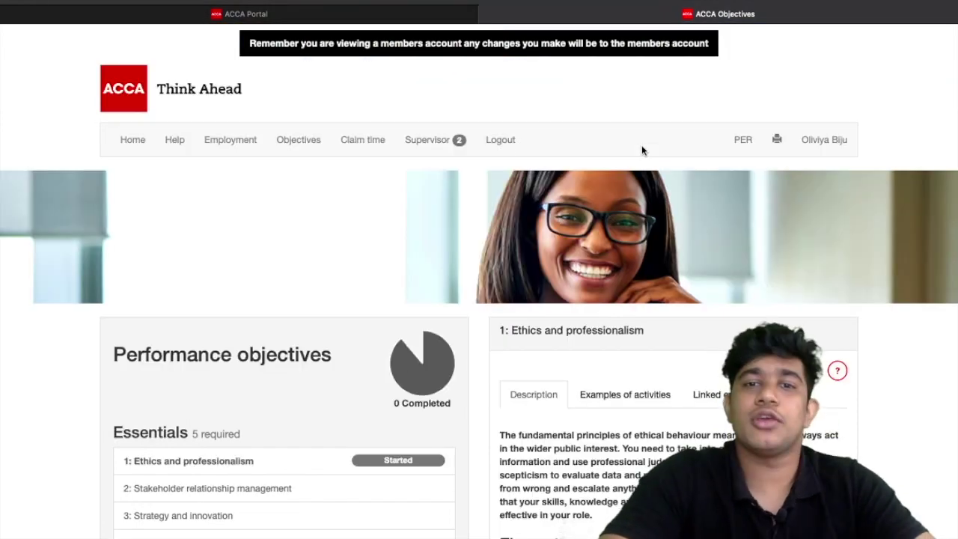
scroll(641, 150, down, 5)
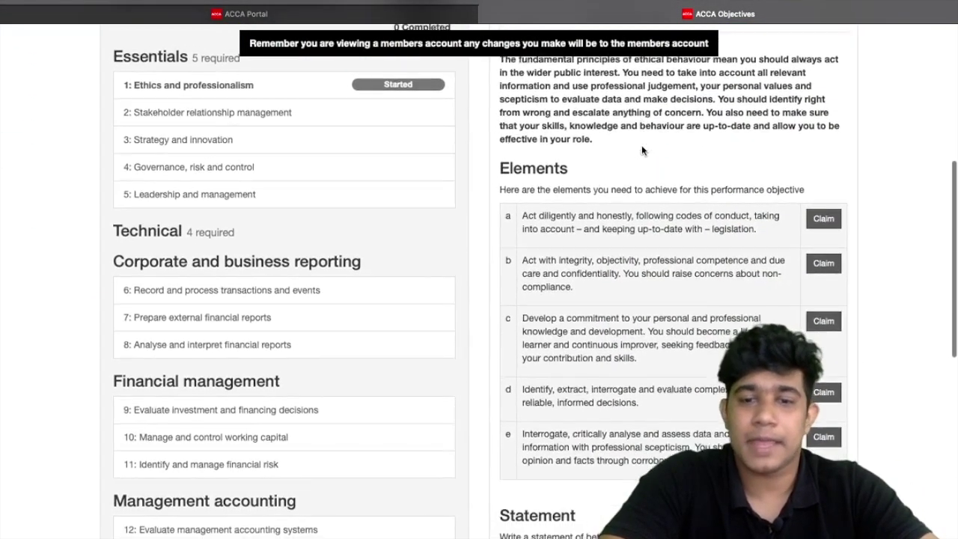
scroll(642, 150, down, 5)
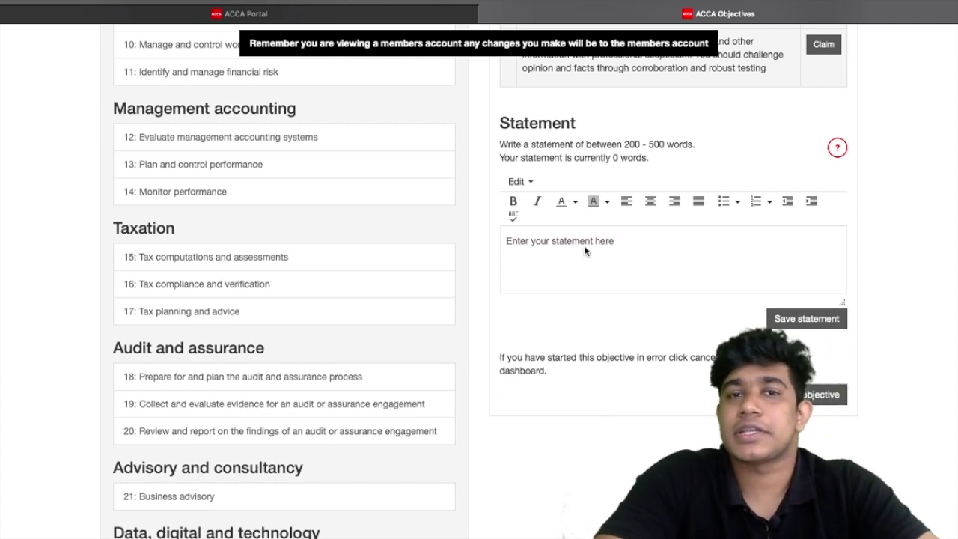
scroll(585, 250, up, 5)
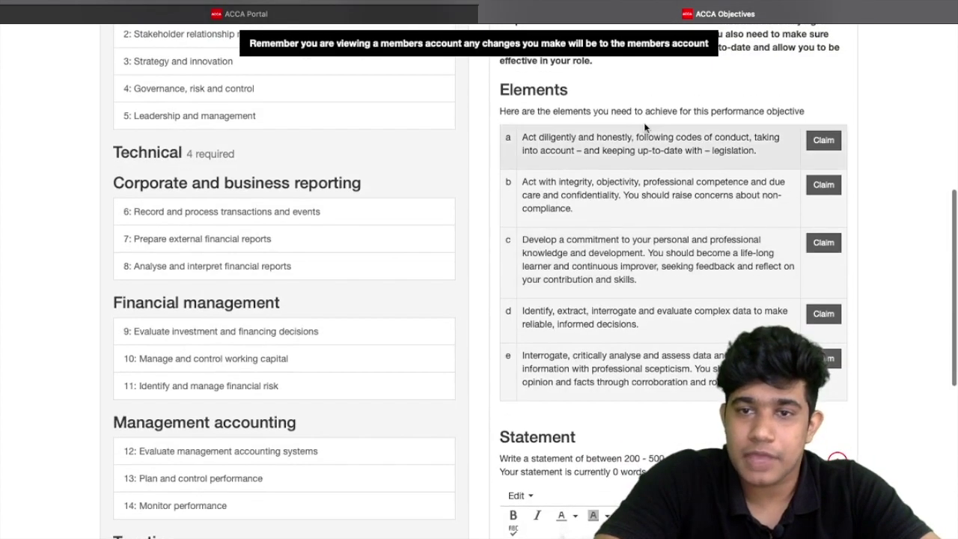
Claim elements a and b of Ethics and professionalism, then return to the page top.
click(834, 142)
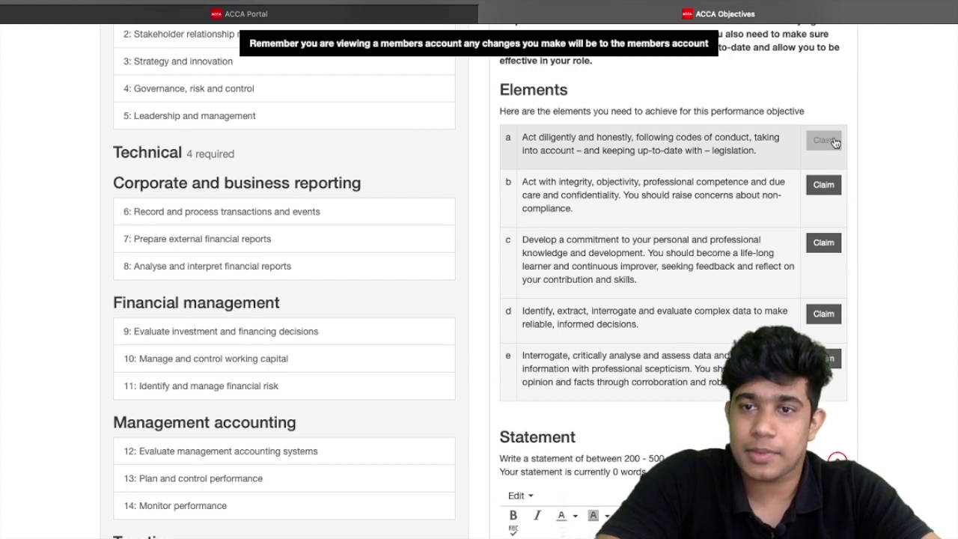
click(831, 183)
scroll(774, 156, down, 4)
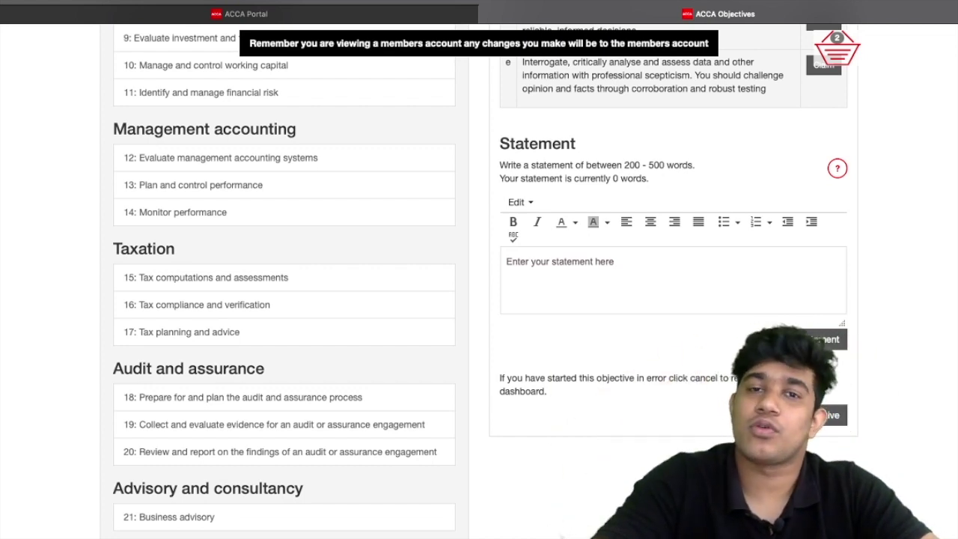
scroll(479, 300, up, 10)
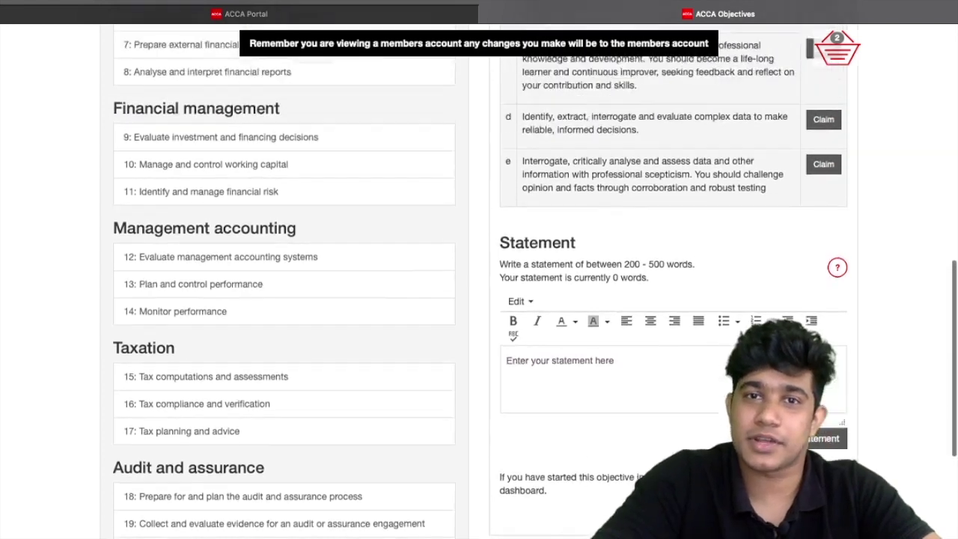
scroll(479, 299, up, 3)
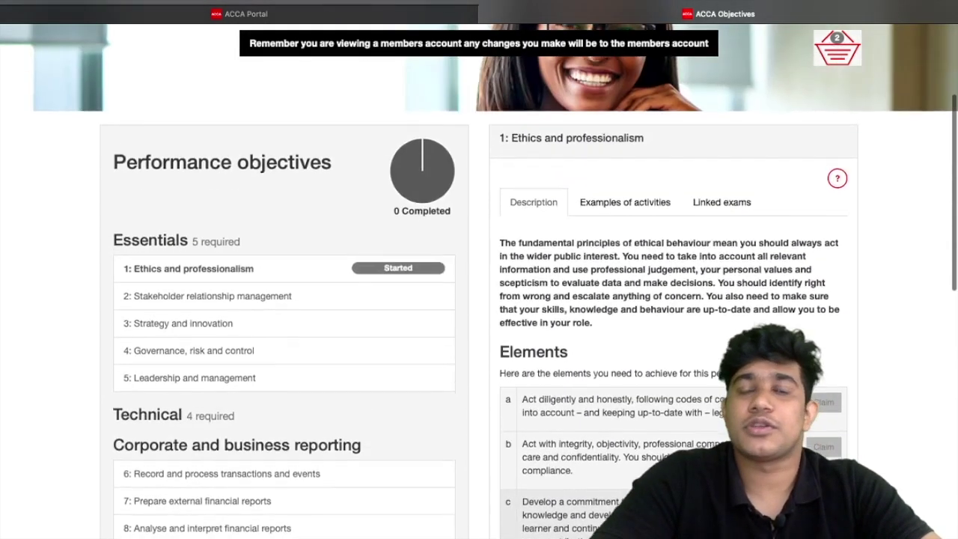
scroll(738, 151, up, 3)
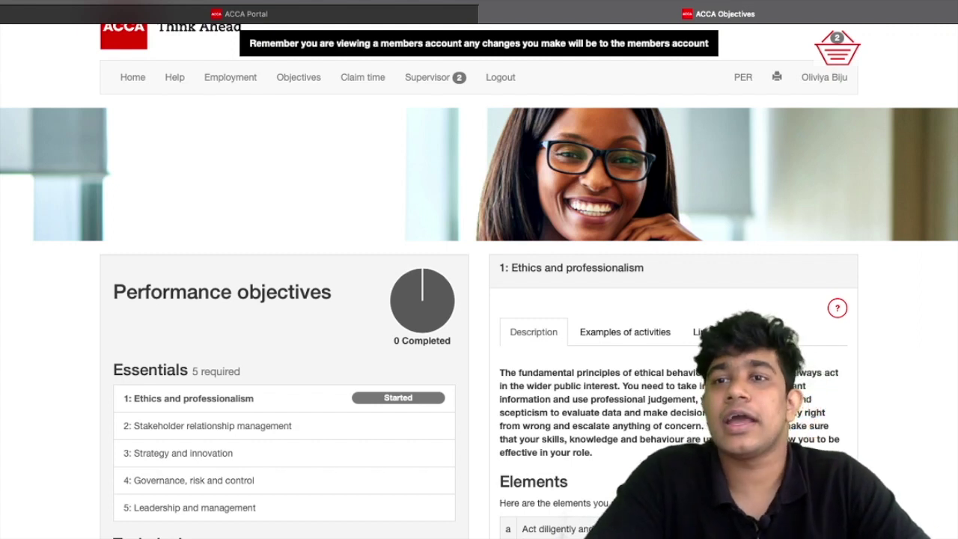
Search 'acca per exemption form' from a new Safari tab.
key(super+t)
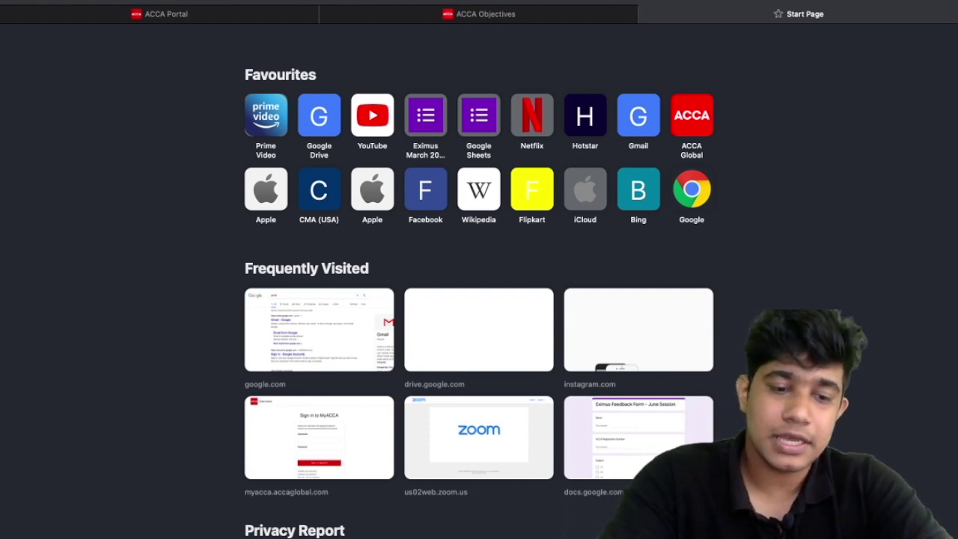
text(acca pe)
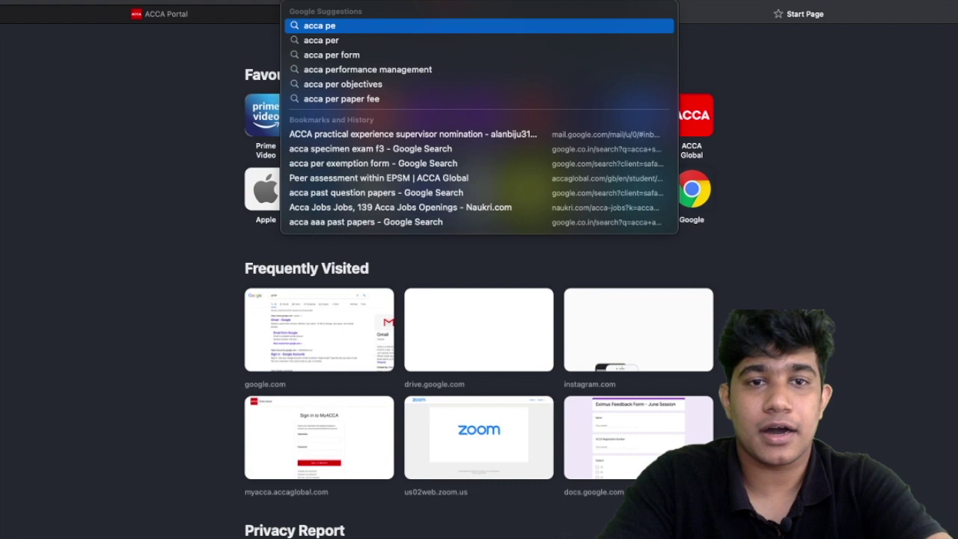
text(r exemtio)
key(Down)
key(Down)
key(Return)
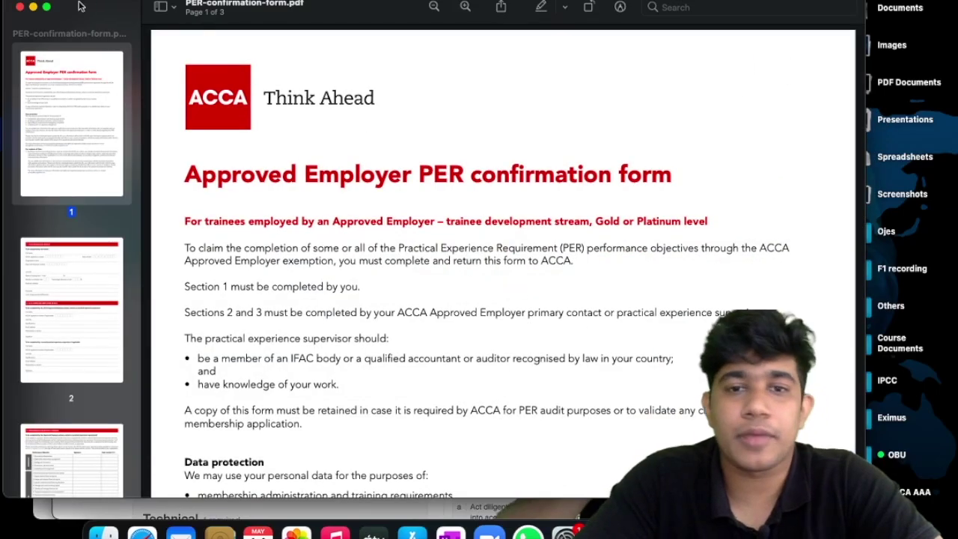
Show the PER confirmation form full screen in Continuous Scroll and scroll through its pages.
click(47, 9)
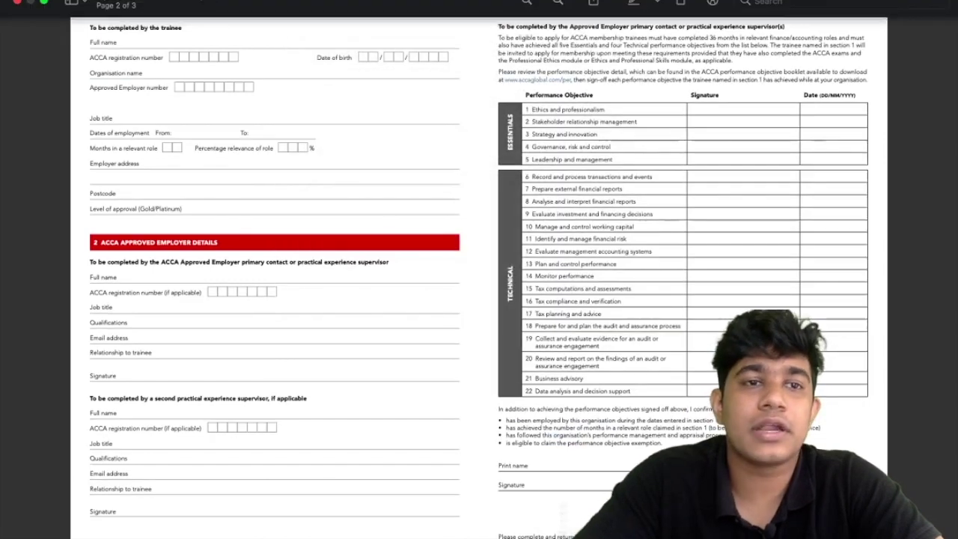
click(77, 5)
click(98, 128)
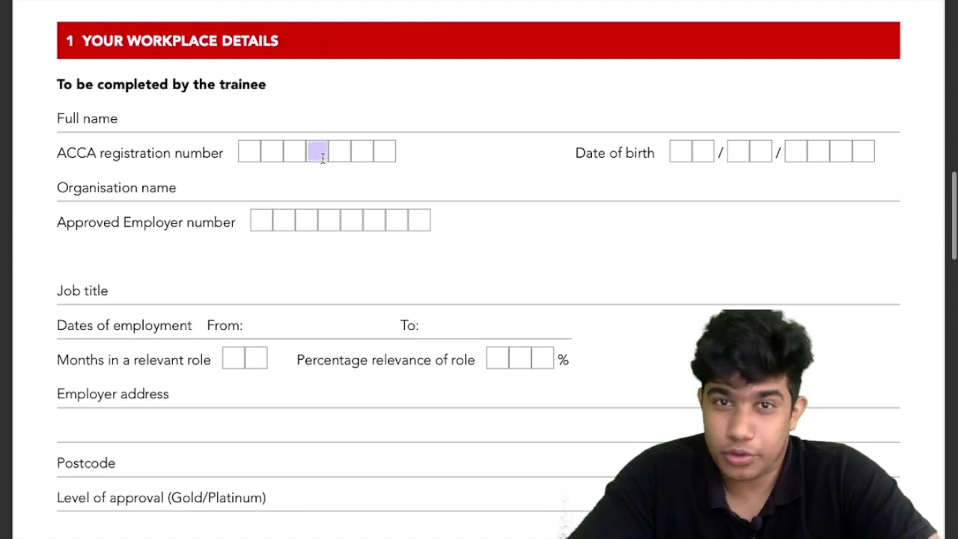
scroll(325, 169, down, 10)
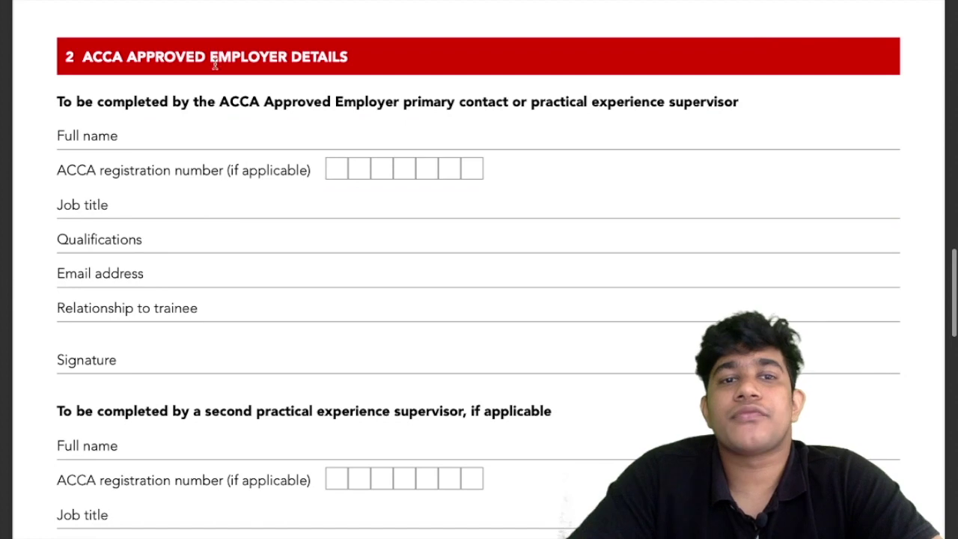
scroll(210, 299, down, 1)
scroll(210, 300, down, 5)
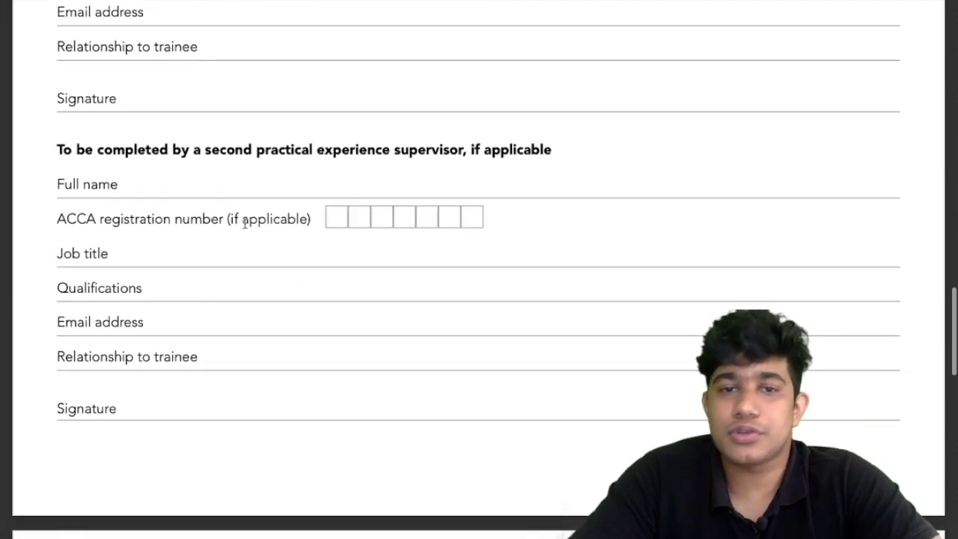